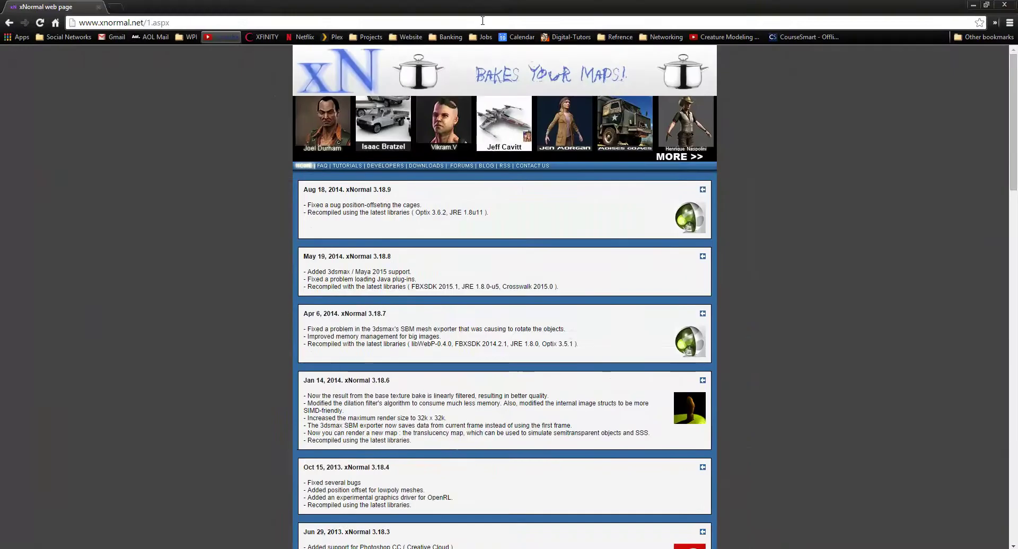
Step: Open the downloads page of the xNormal website and move the browser window out of the way
left_click(415, 166)
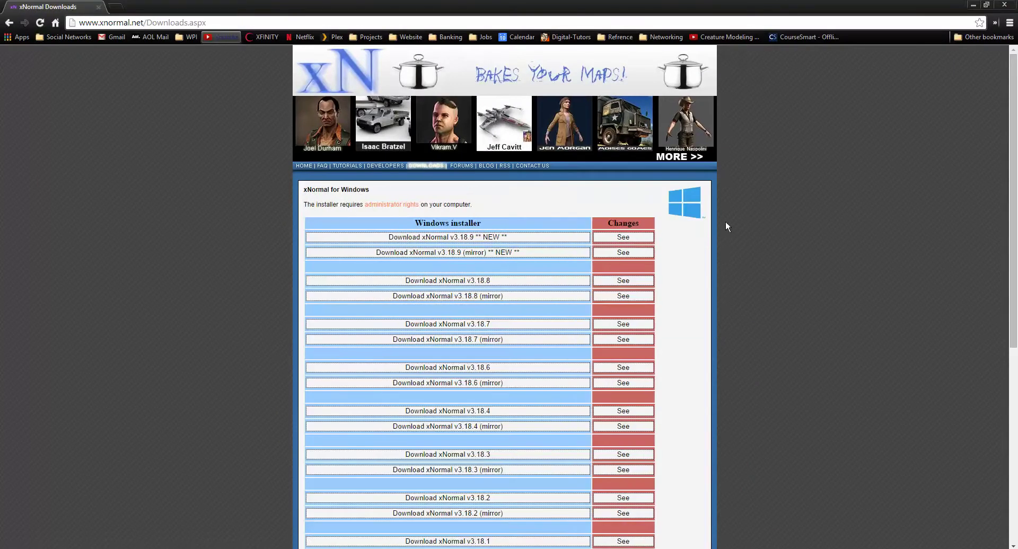
double_click(250, 5)
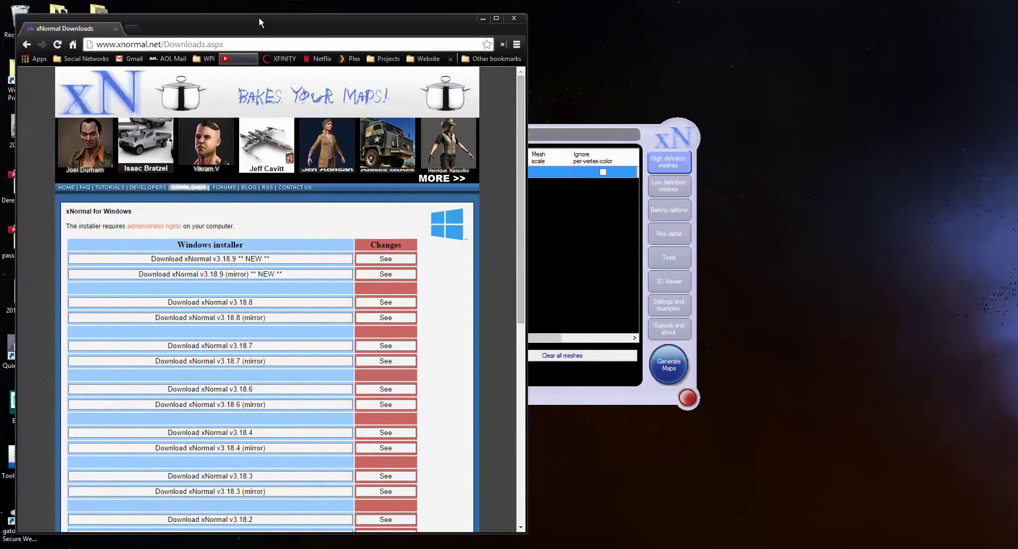
left_click_drag(258, 17, 1017, 159)
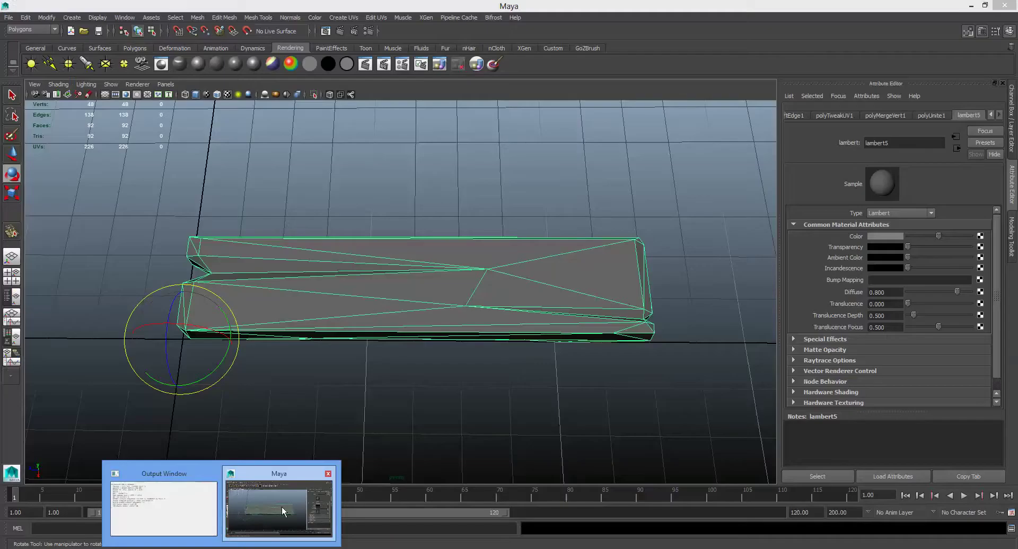
Step: Switch to Maya and examine the low-poly plank from several angles
left_click(285, 510)
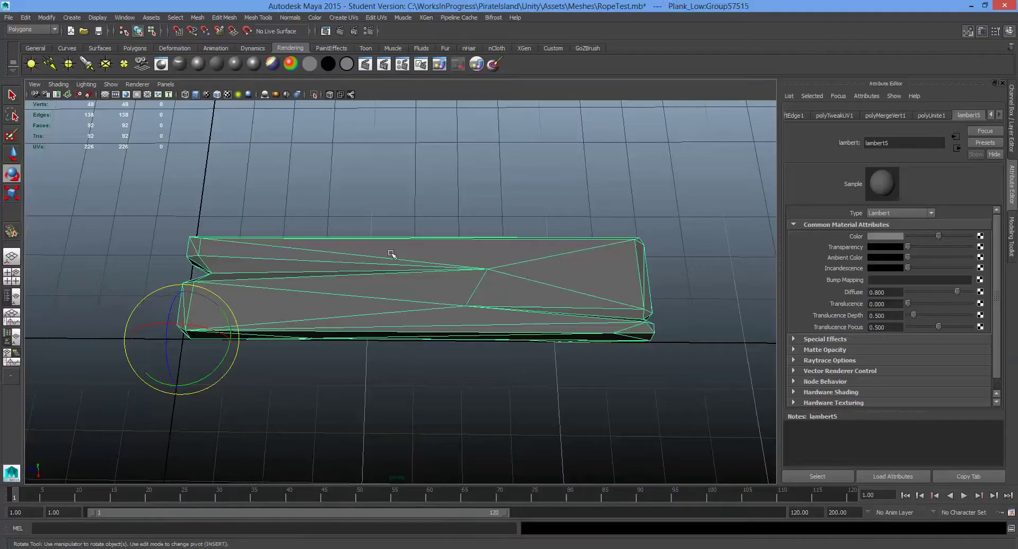
left_click(394, 215)
left_click(391, 289)
left_click_drag(362, 351, 447, 257, "alt")
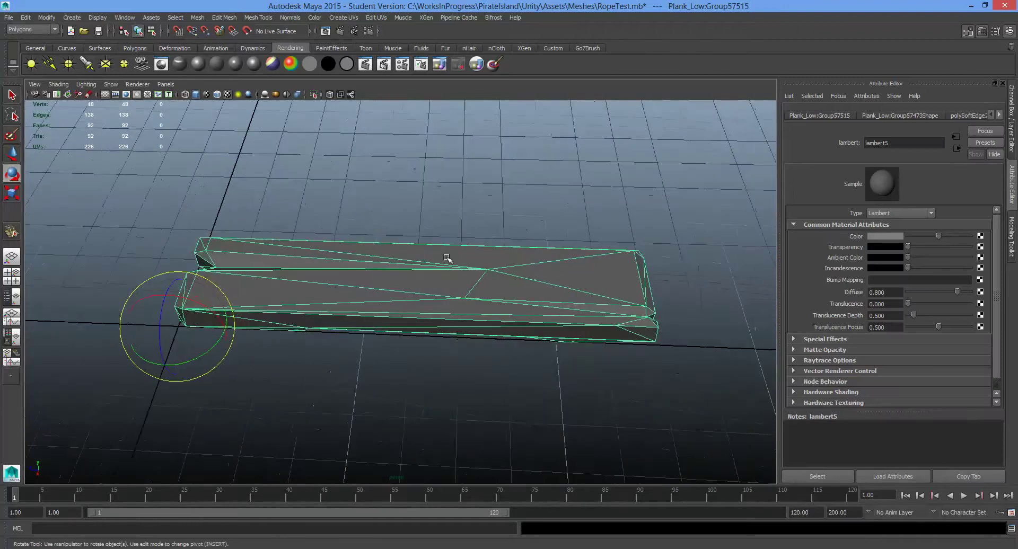
left_click_drag(355, 232, 409, 249, "alt")
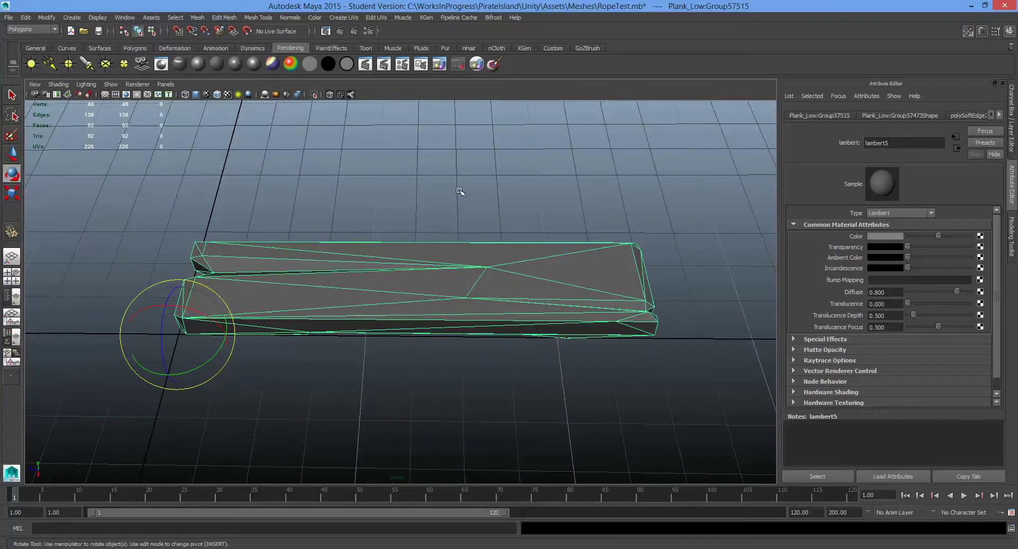
mouse_move(464, 191)
left_mouse_down("alt")
mouse_move(427, 218)
mouse_move(431, 183)
mouse_move(462, 177)
mouse_move(472, 197)
left_mouse_up("alt")
left_click_drag(364, 197, 367, 176, "alt")
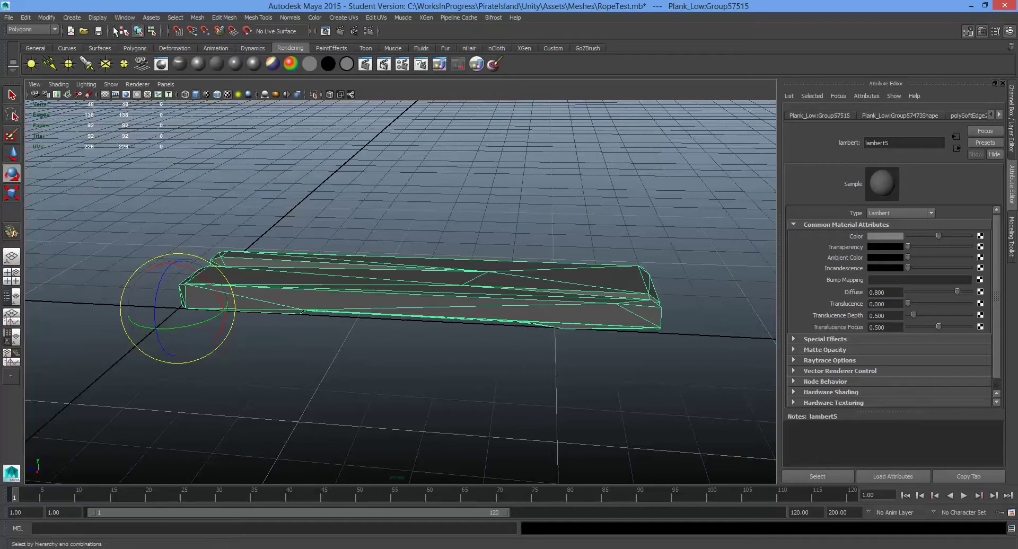
Step: Check the OBJexport file type and its options for exporting the selected plank, and close the dialog without exporting
left_click(8, 18)
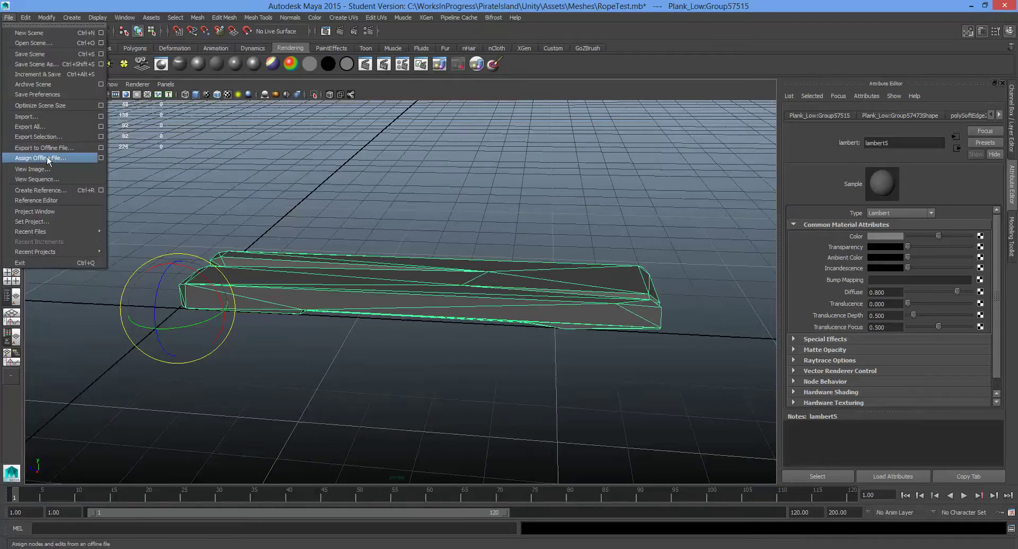
left_click(46, 137)
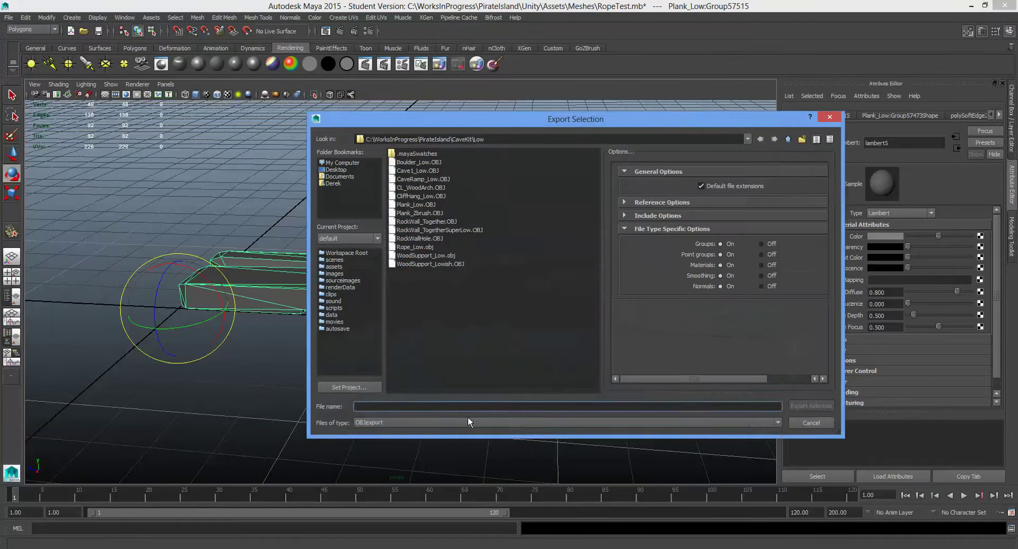
left_click(444, 422)
left_click(445, 422)
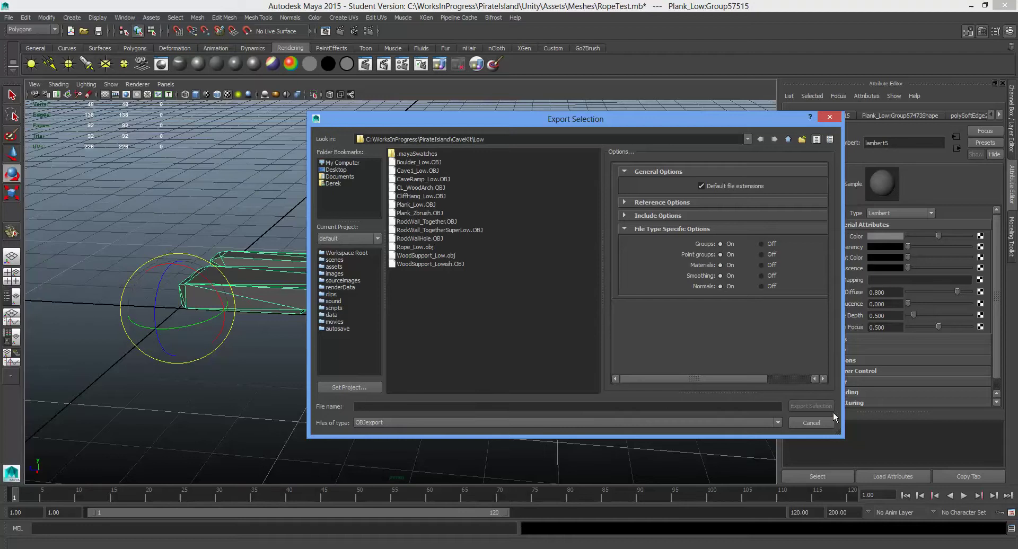
left_click(819, 423)
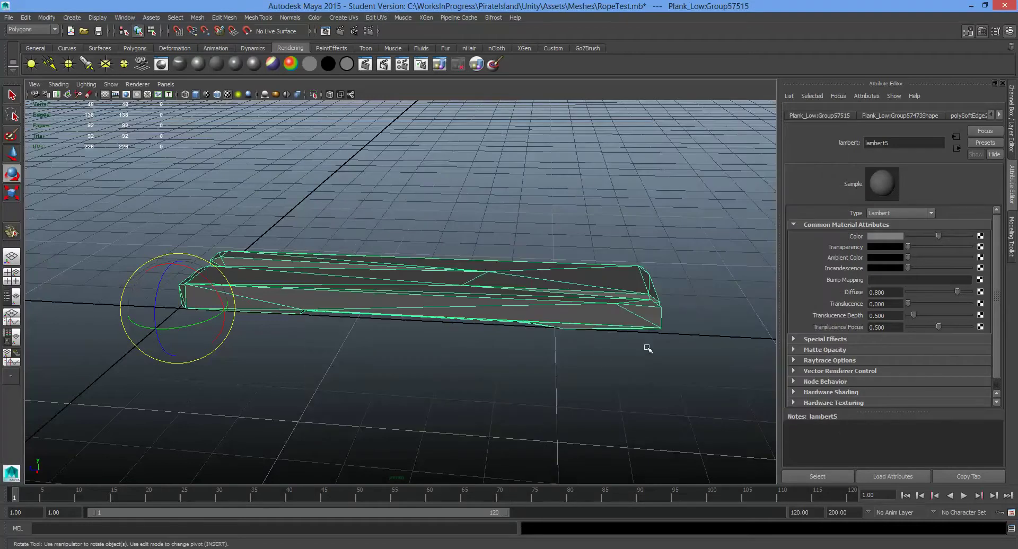
Step: Inspect the low-poly plank's UV layout in the UV Texture Editor and close the editor
left_click(377, 18)
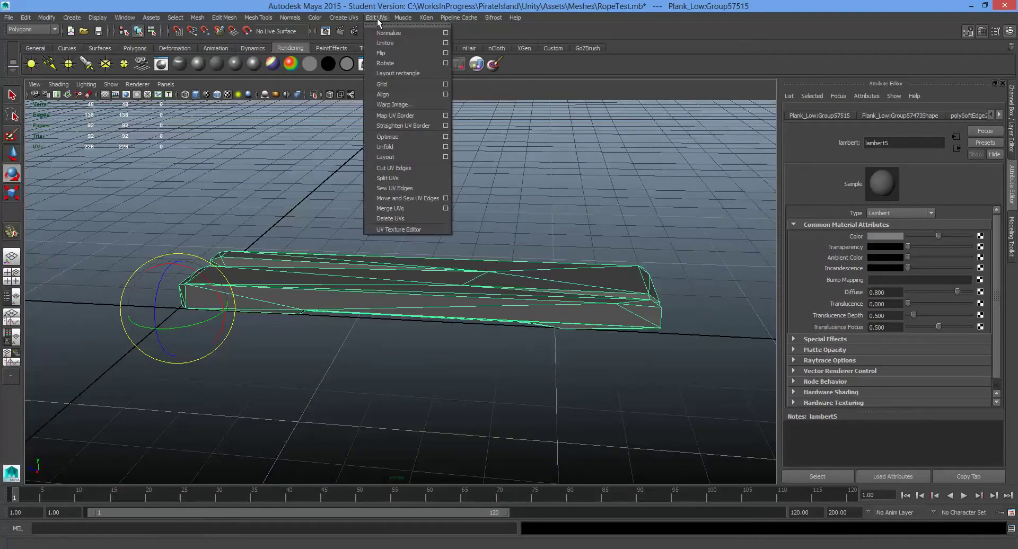
left_click(406, 229)
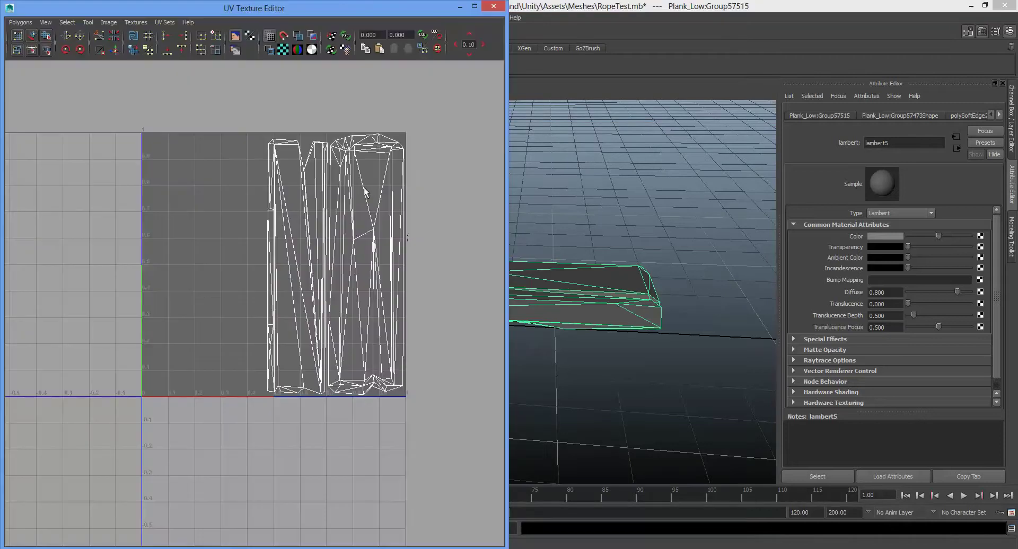
left_click(493, 7)
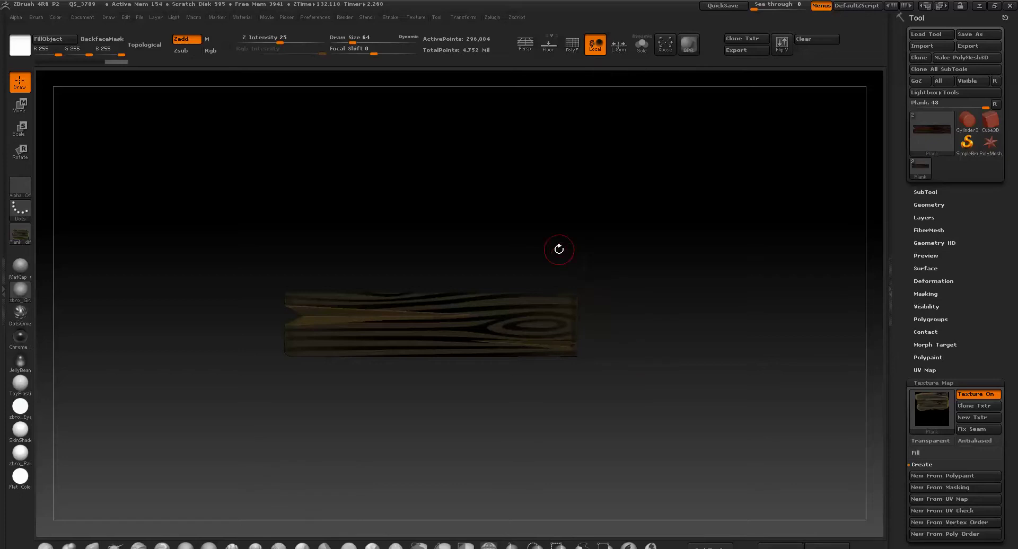
Step: Examine the textured high-poly plank in ZBrush up close and at an angle, and return to its straight front view
mouse_move(559, 249)
left_mouse_down()
mouse_move(590, 251)
mouse_move(567, 248)
left_mouse_up()
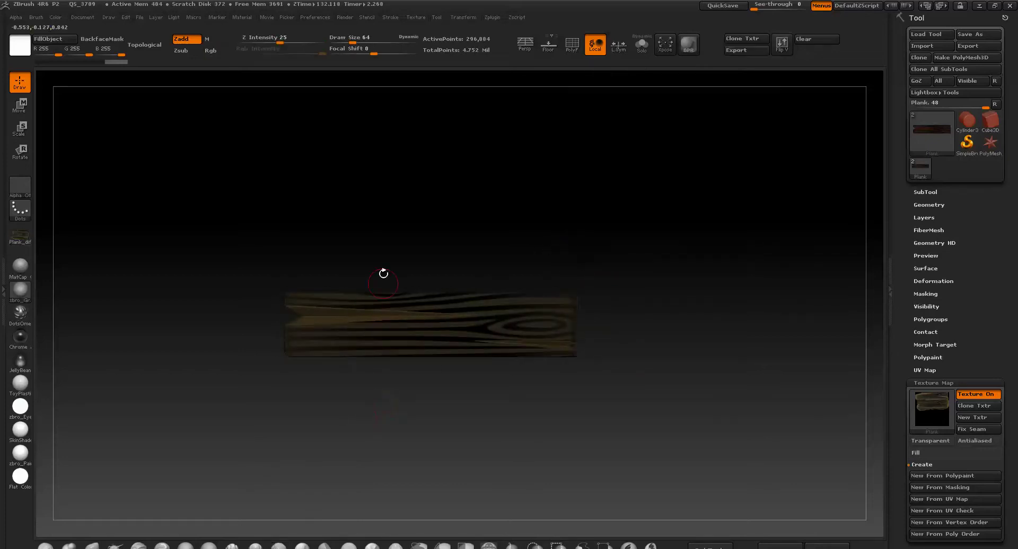
left_click_drag(375, 232, 448, 335)
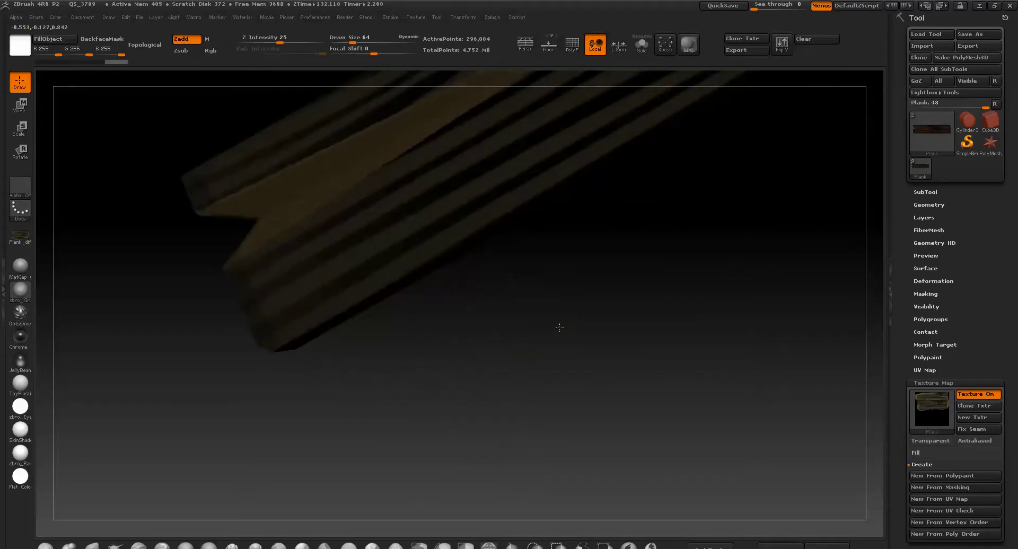
left_click_drag(560, 327, 529, 418)
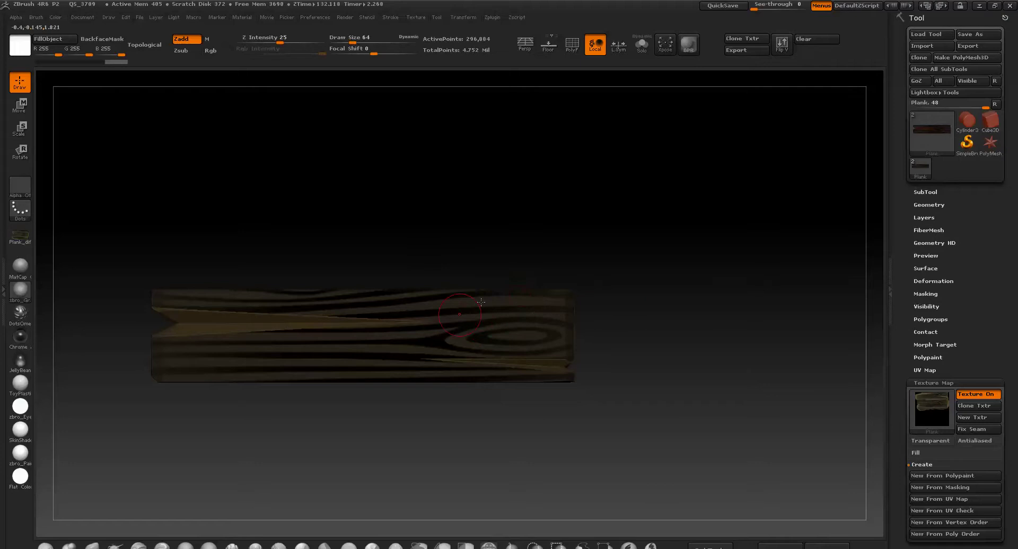
left_click_drag(527, 278, 482, 277)
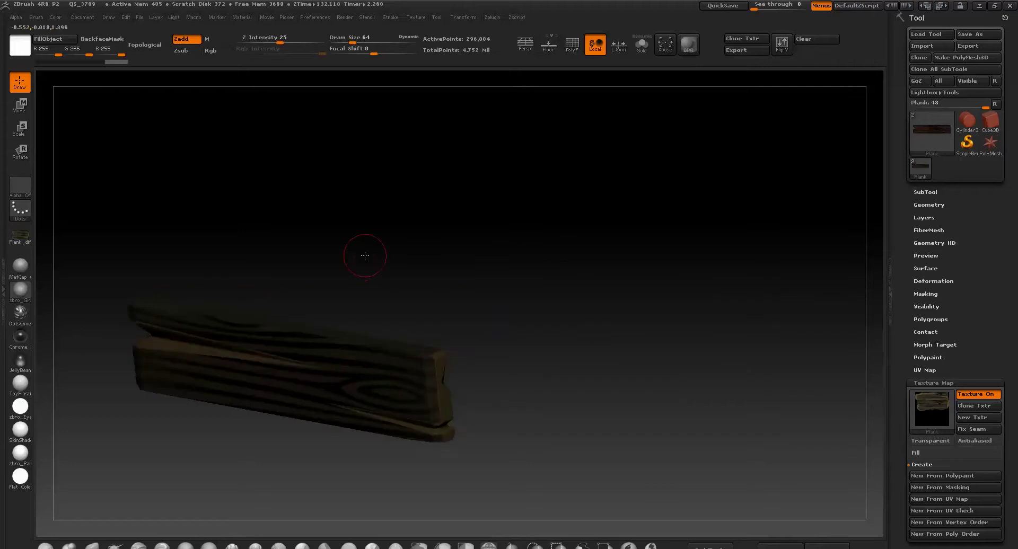
left_click_drag(364, 255, 398, 249, "shift")
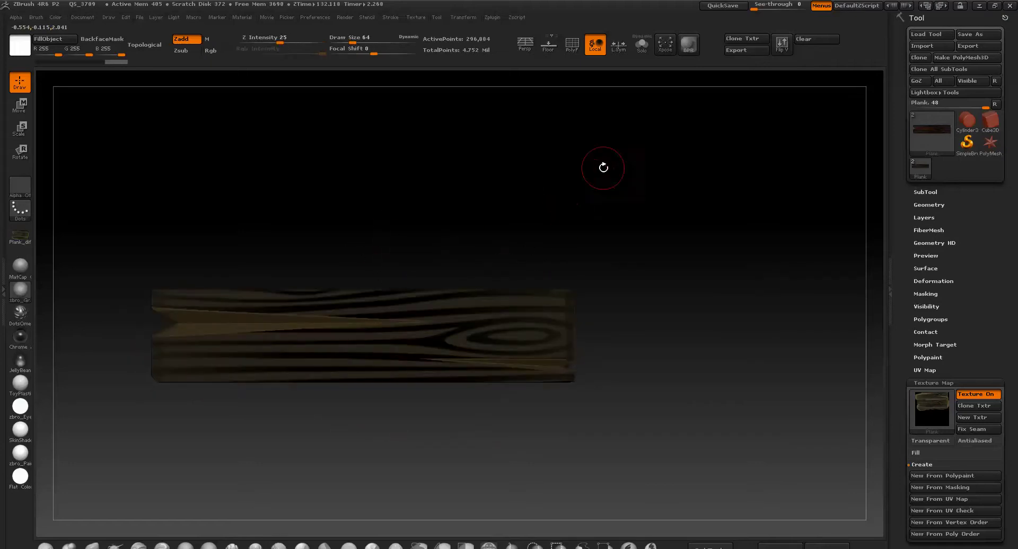
Step: View the mesh export dialog for the sculpted plank, close it without saving, and check the plank's texture map details
left_click(973, 50)
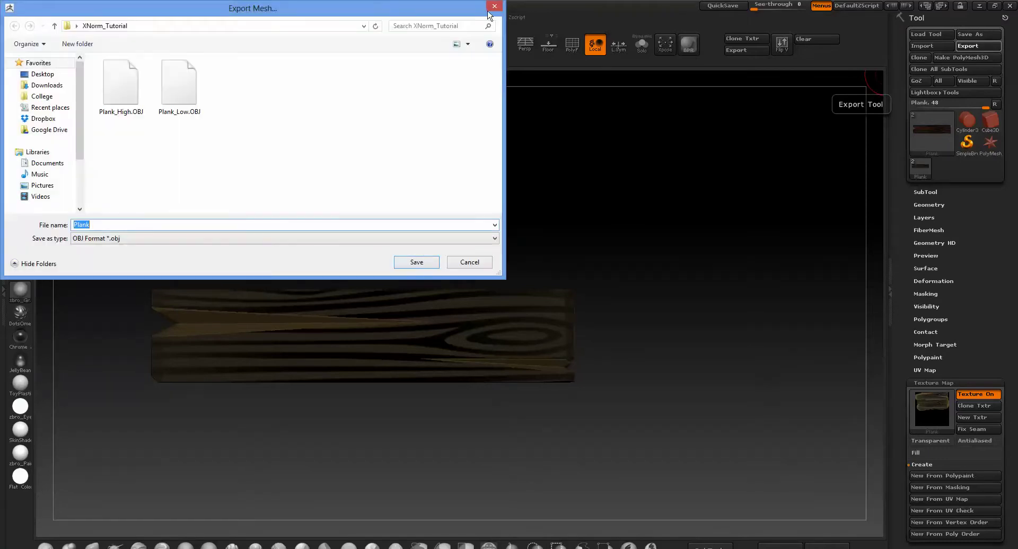
left_click(492, 8)
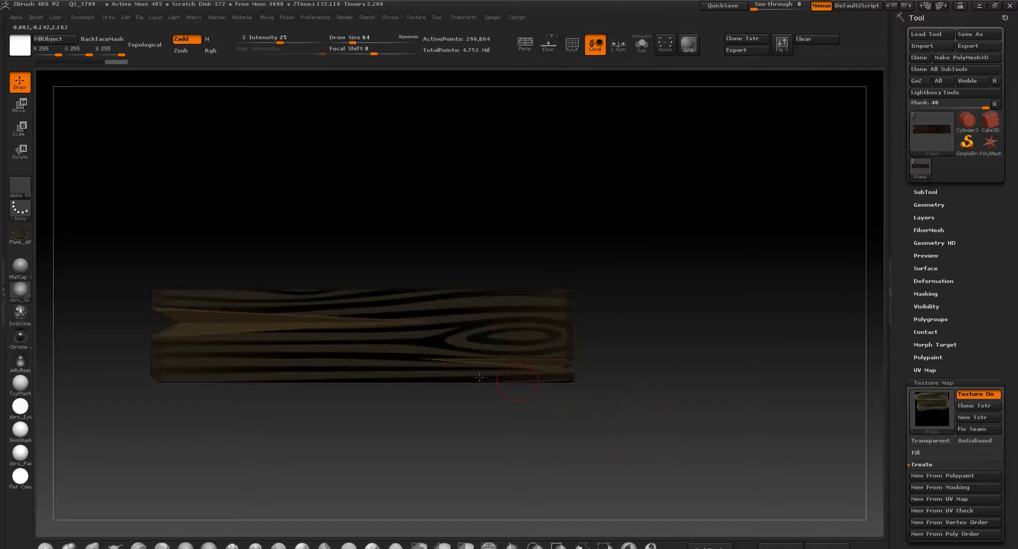
mouse_move(941, 401)
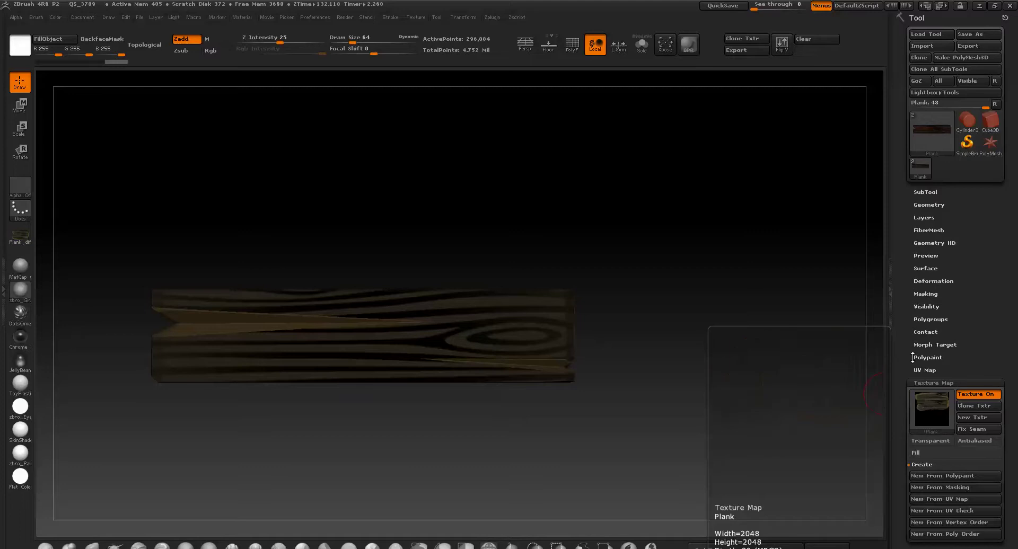
Step: Return to xNormal and set the default mesh scale to 10 for both the high and low definition meshes
left_click(981, 6)
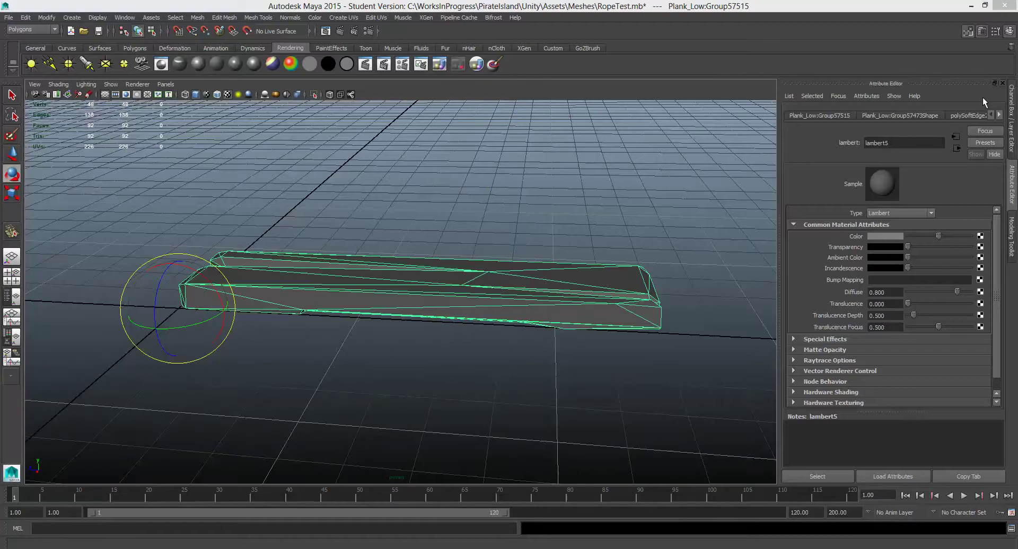
left_click(972, 5)
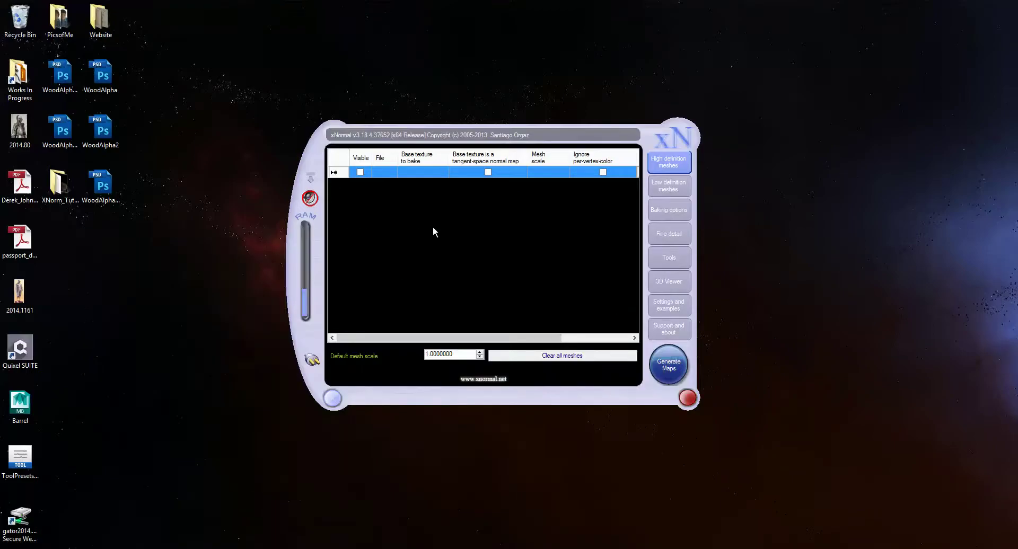
left_click(681, 210)
left_click(676, 167)
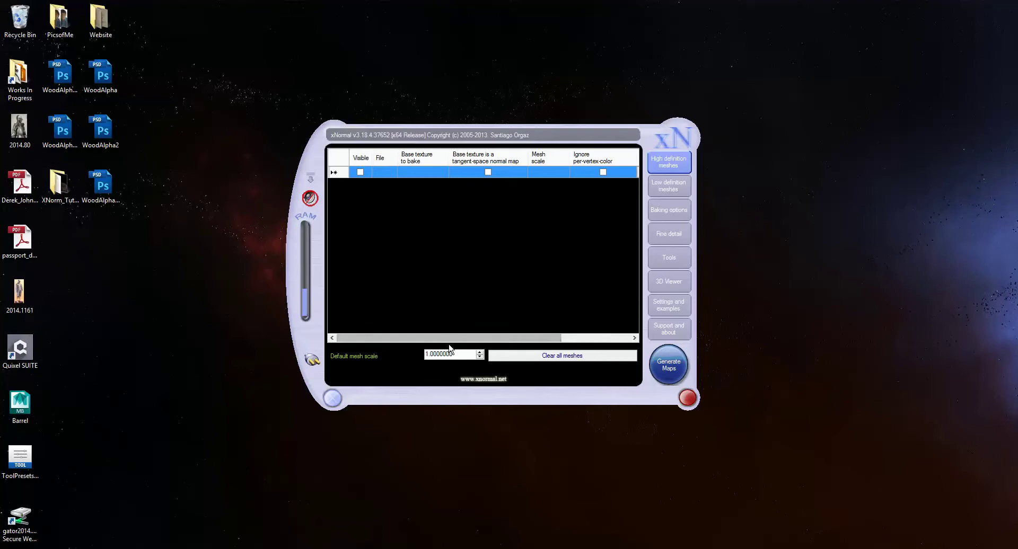
type("0")
left_click(671, 182)
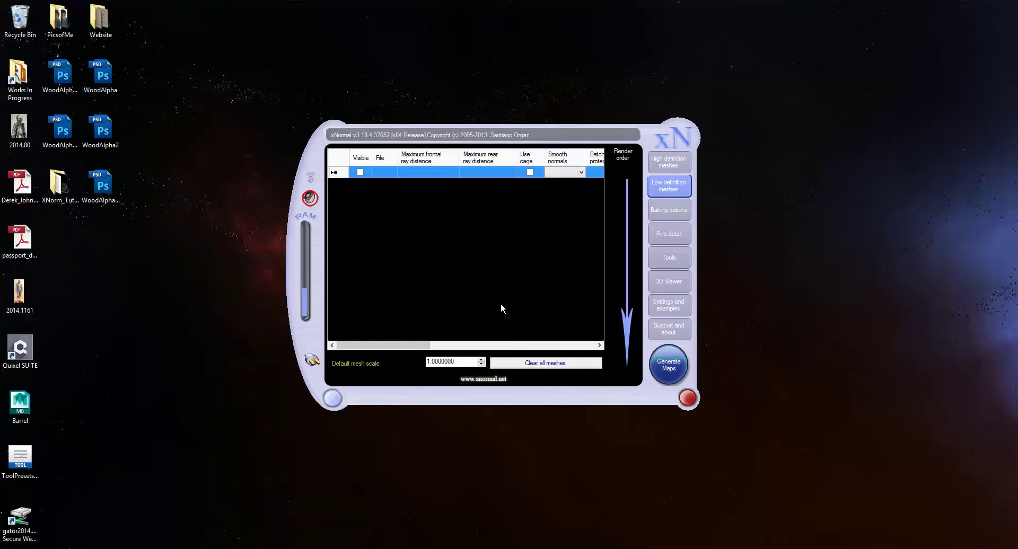
type("0")
Step: Add Plank_High.OBJ from the XNorm_Tutorial folder on the desktop to the high definition meshes
left_click(667, 166)
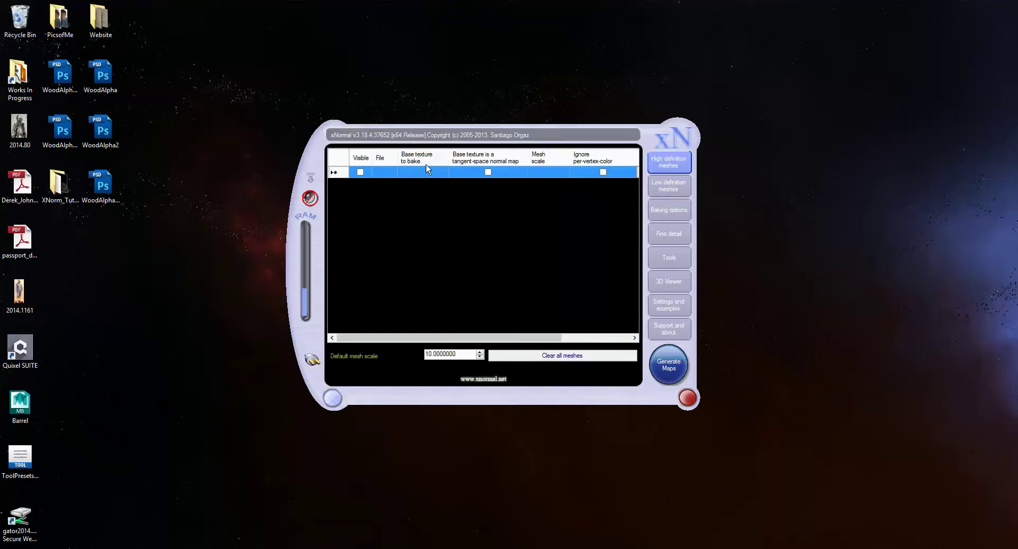
right_click(406, 173)
left_click(427, 179)
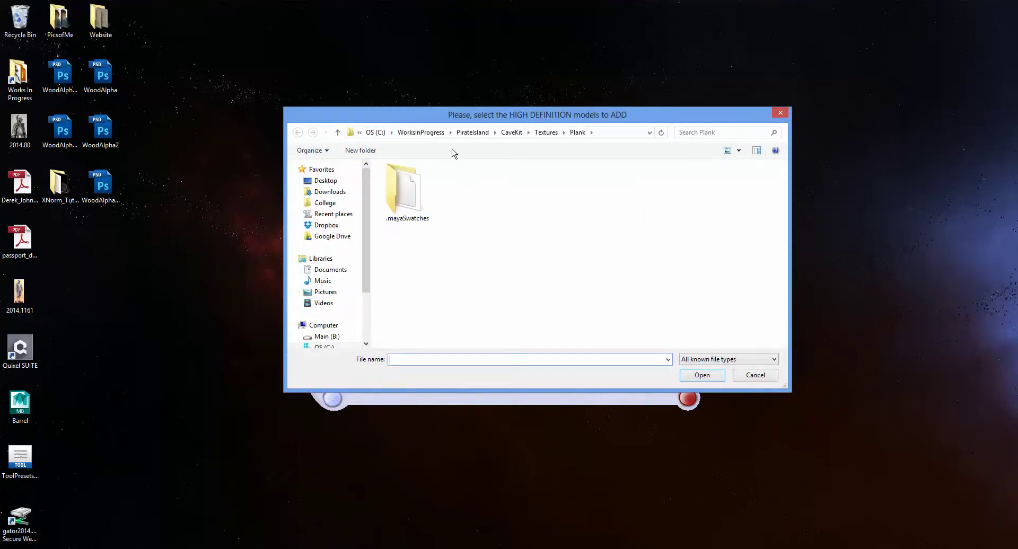
left_click(326, 181)
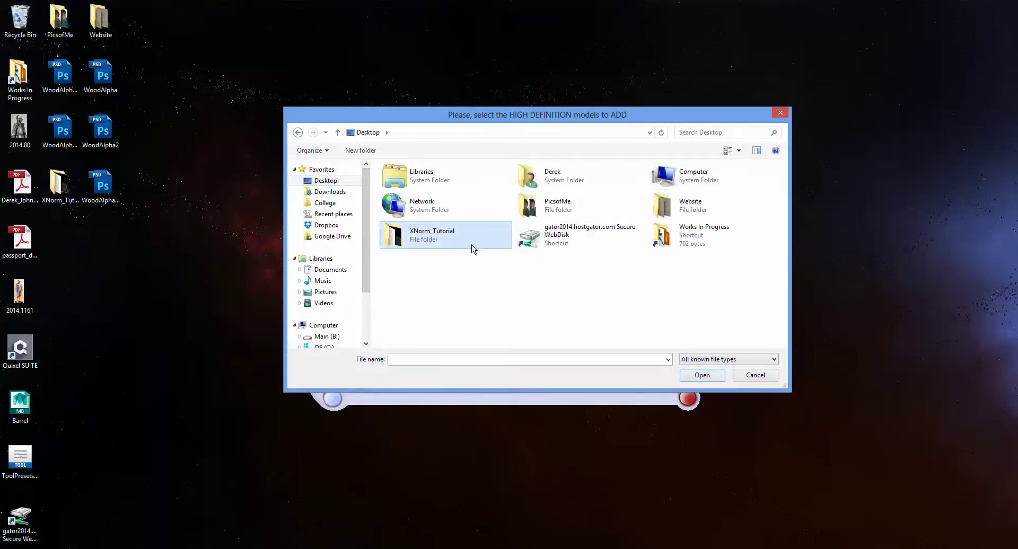
double_click(474, 249)
left_click(421, 198)
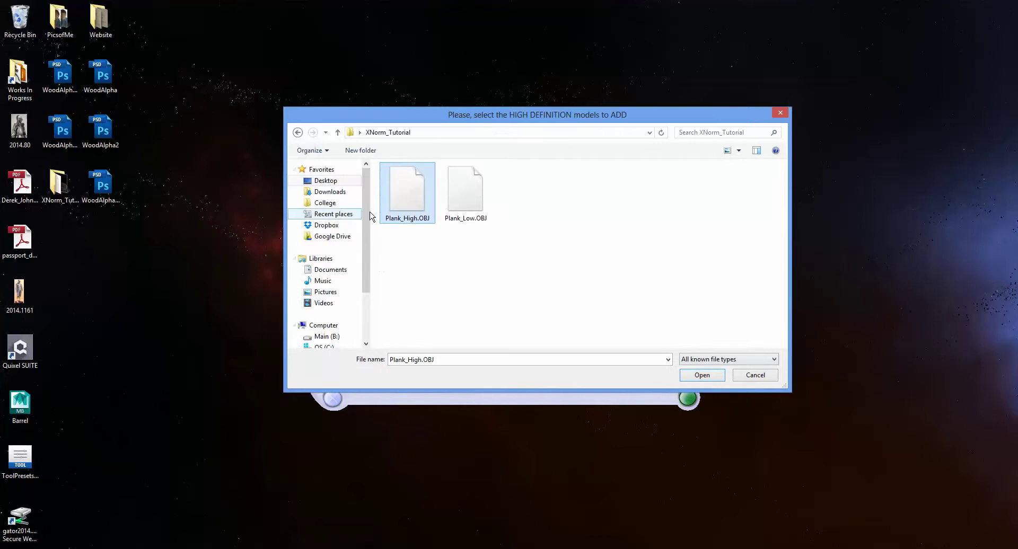
left_click(709, 377)
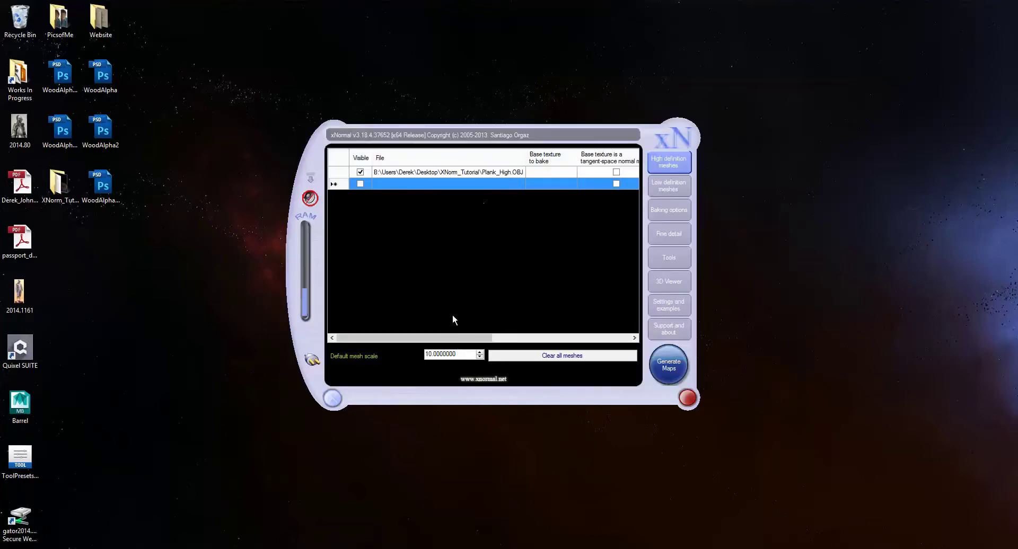
Step: Assign Plank_diffuse from the XNorm_Tutorial folder as the base texture to bake for the high-poly plank
left_click(562, 173)
right_click(563, 175)
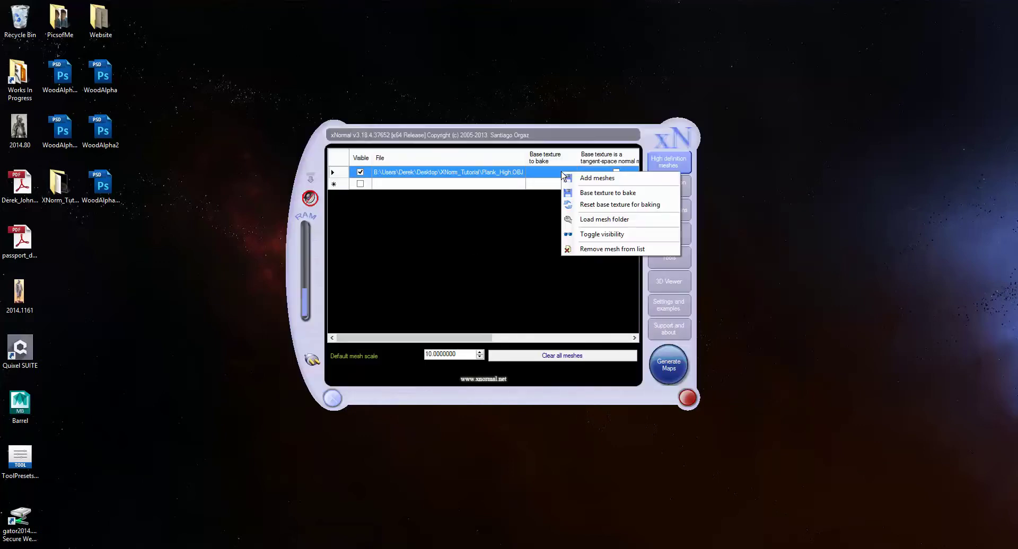
left_click(597, 194)
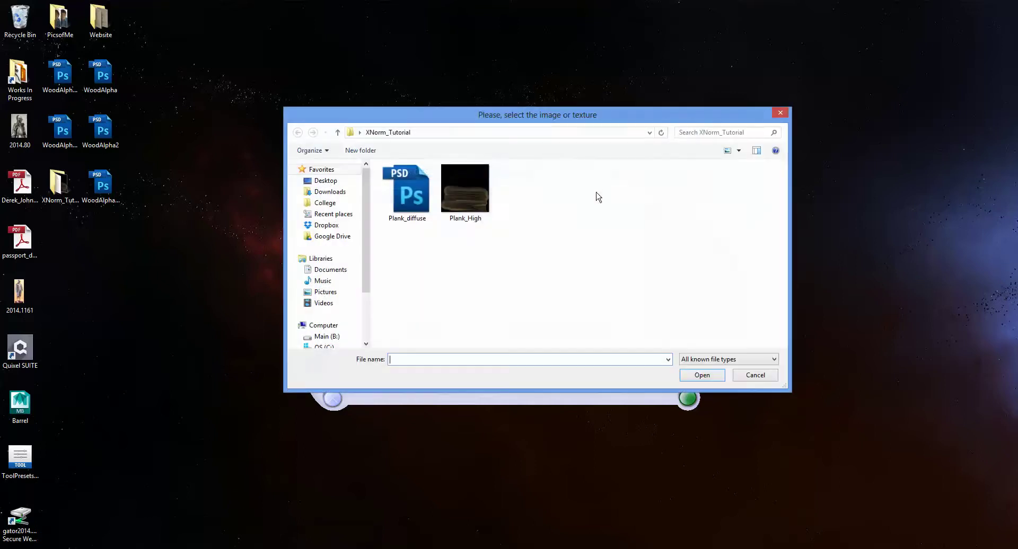
left_click(468, 191)
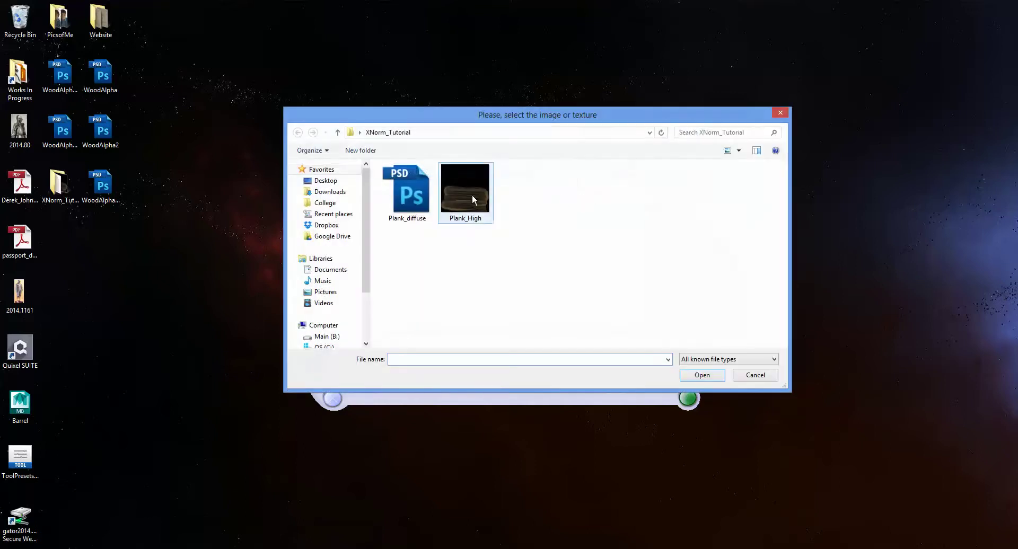
left_click(421, 194)
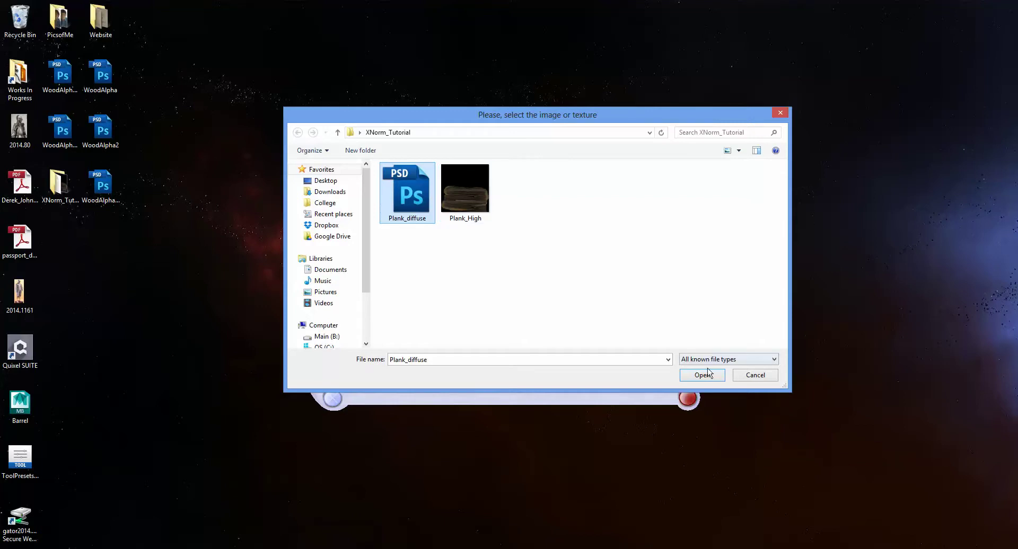
left_click(473, 186)
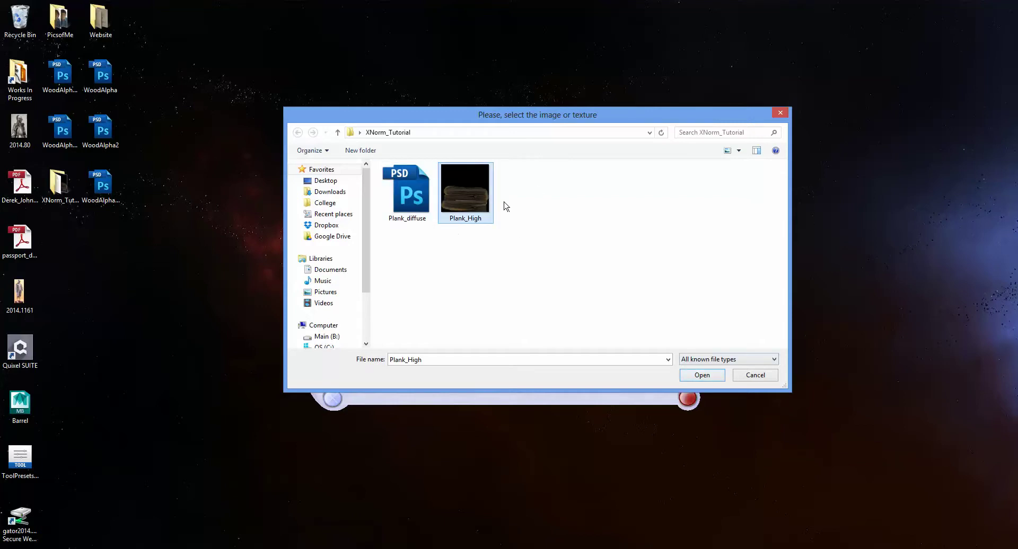
double_click(401, 183)
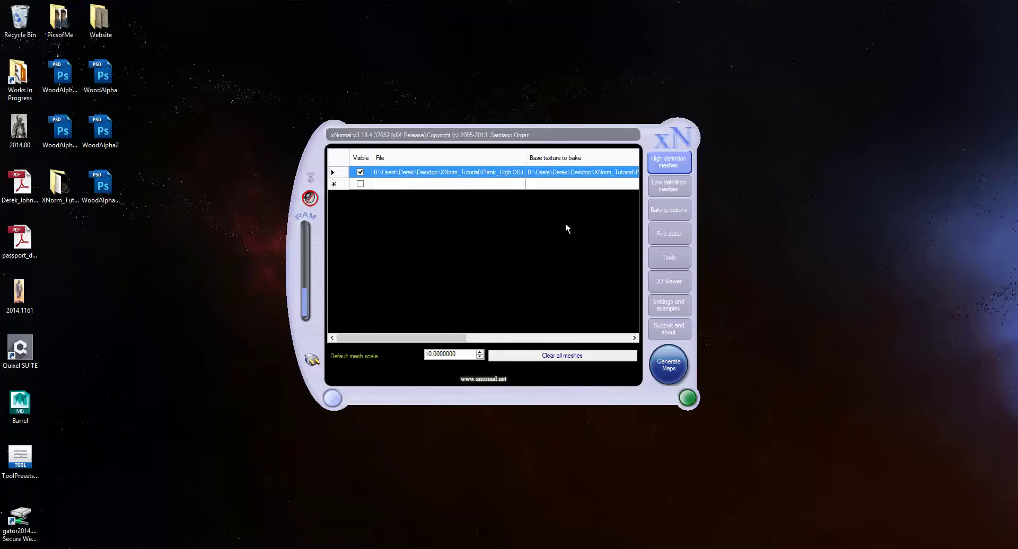
left_click_drag(444, 339, 564, 330)
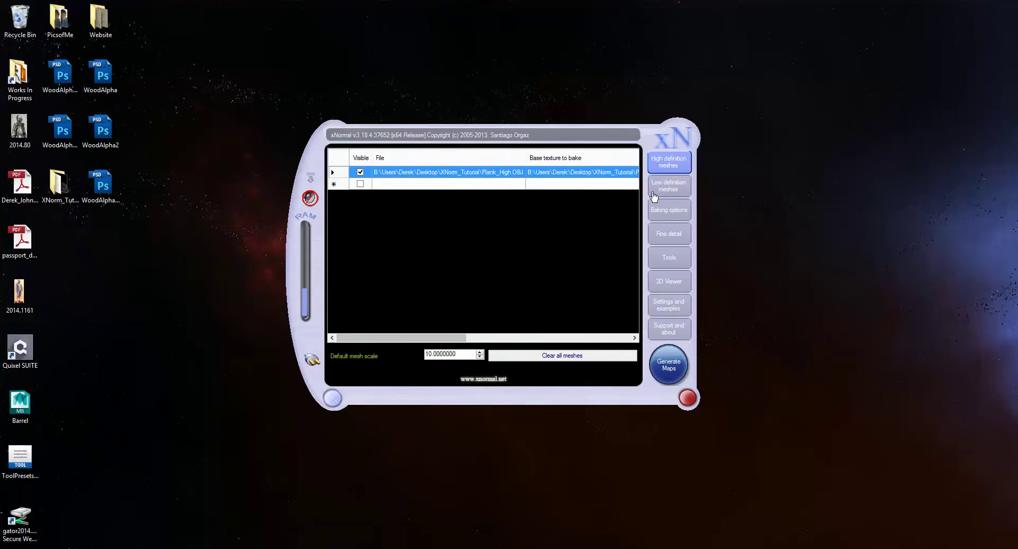
Step: Add Plank_Low.OBJ from the XNorm_Tutorial folder to the low definition meshes
left_click(669, 186)
right_click(406, 173)
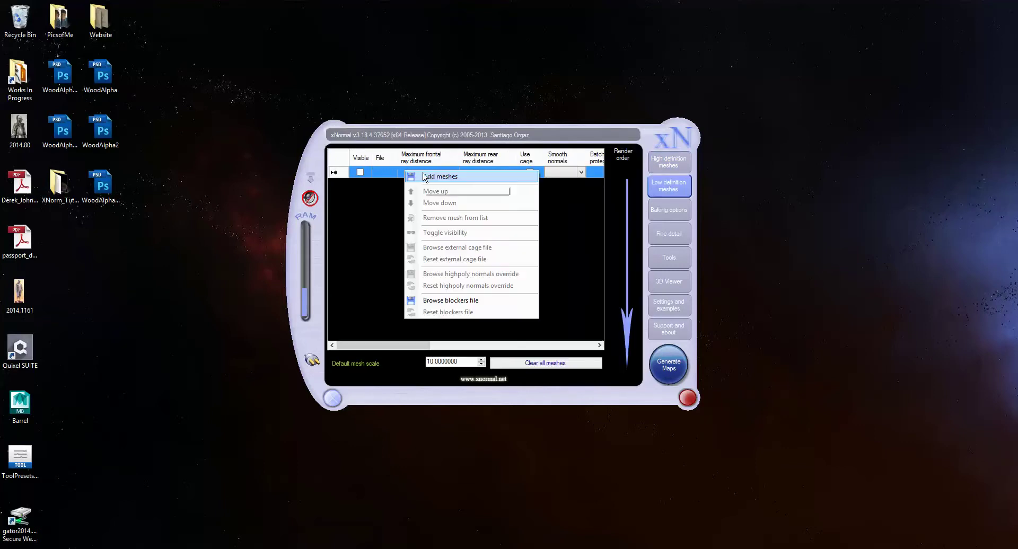
left_click(427, 176)
left_click(465, 190)
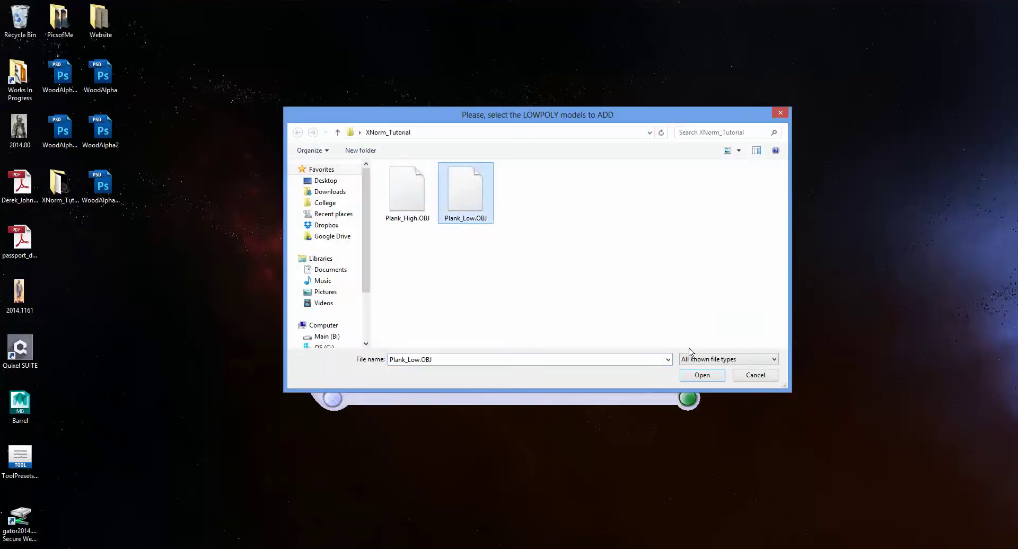
left_click(709, 377)
Step: Set both the maximum frontal and maximum rear ray distance of the low-poly plank to 4
left_click_drag(388, 347, 405, 348)
left_click(494, 171)
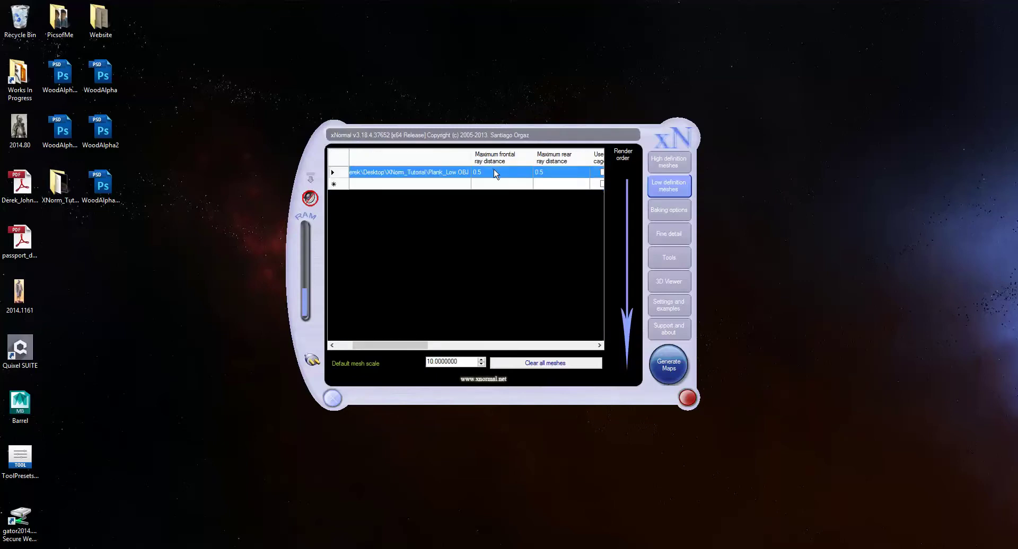
left_click(494, 171)
type("4")
left_click(542, 173)
left_click(542, 172)
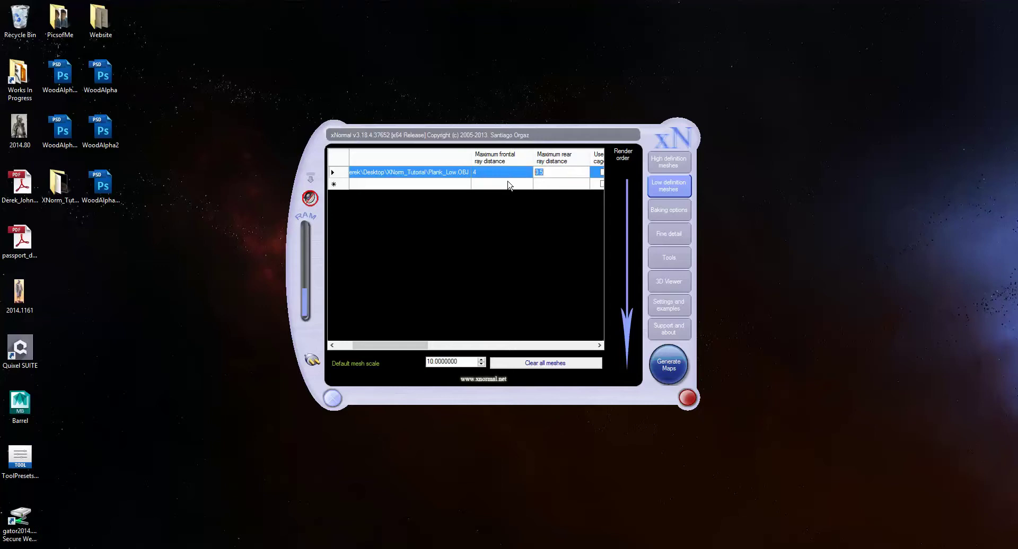
type("4")
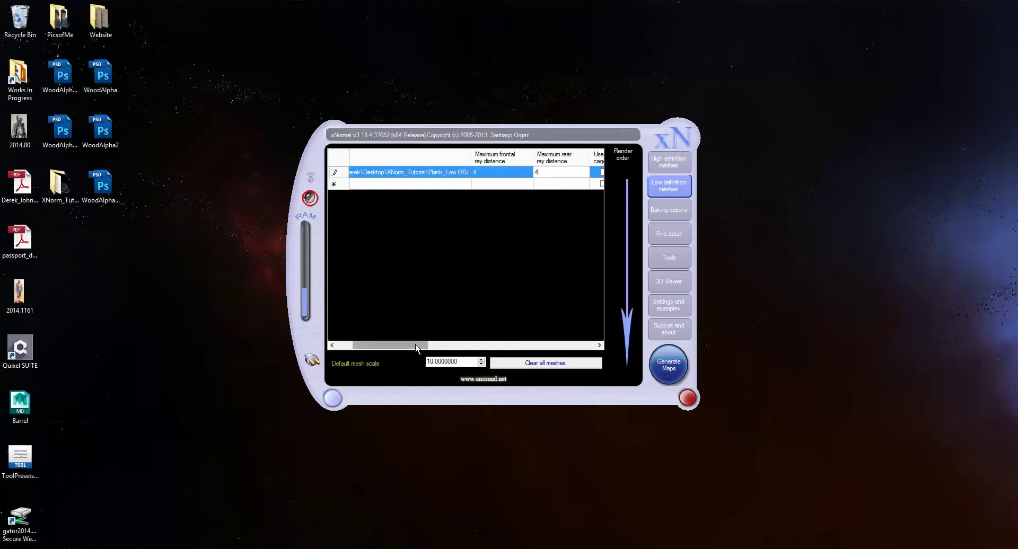
left_click(437, 347)
left_click_drag(435, 347, 389, 350)
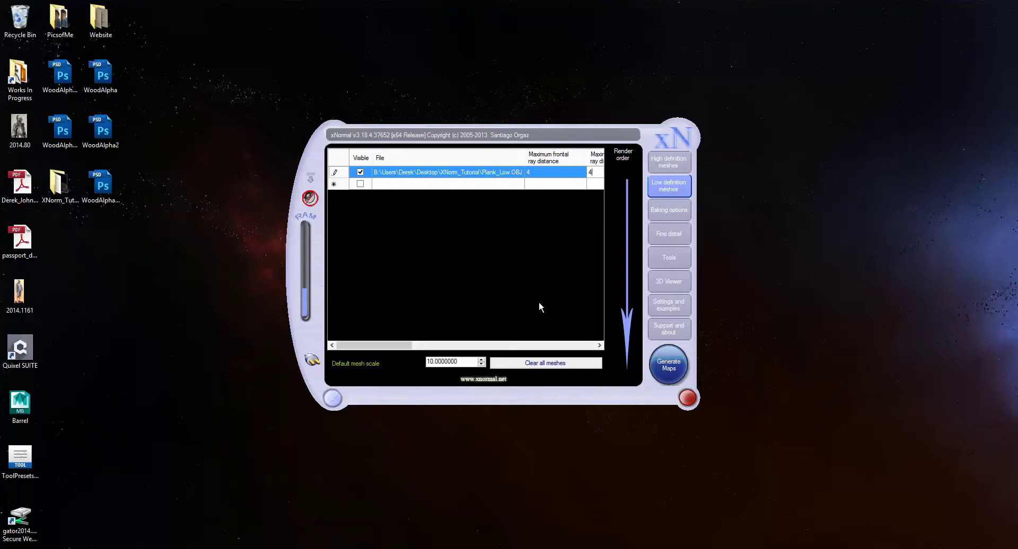
left_click_drag(366, 346, 564, 340)
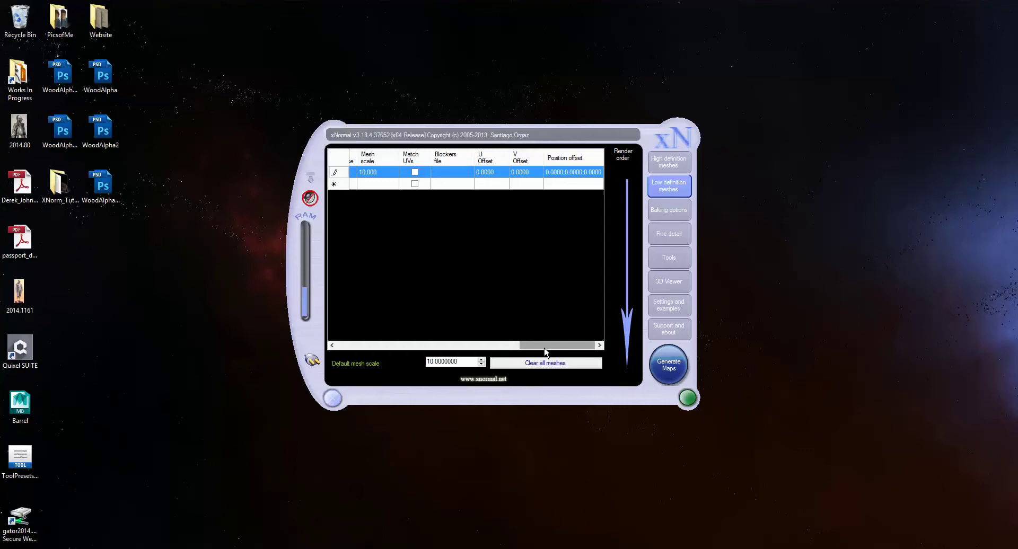
left_click_drag(545, 349, 402, 334)
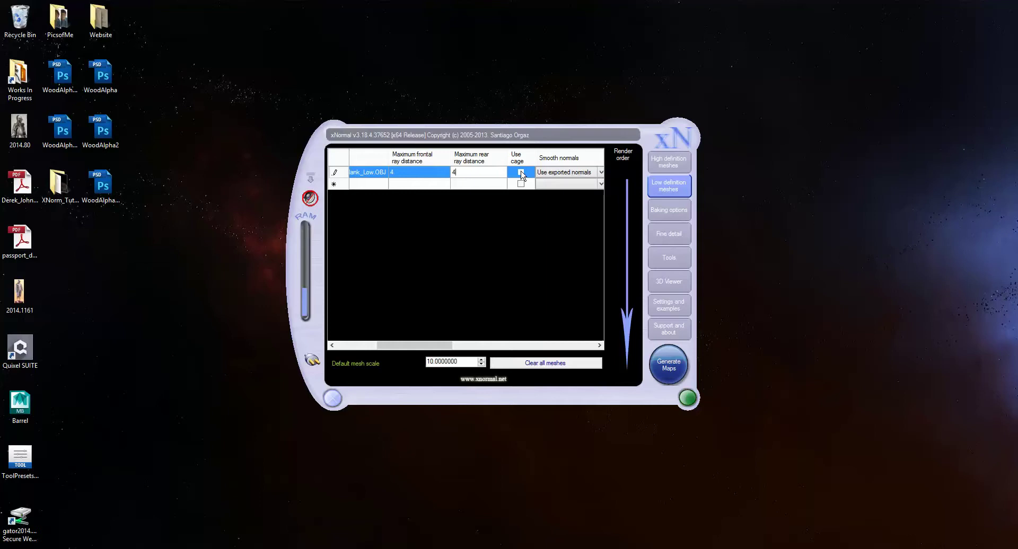
left_click_drag(403, 343, 363, 343)
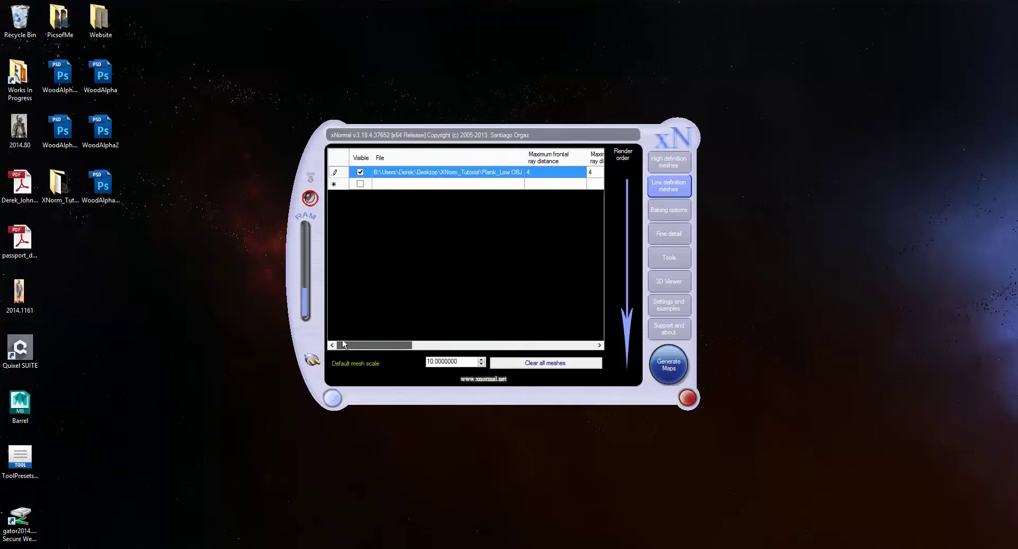
Step: Set the bake output file to a PNG named Plank_ in the XNorm_Tutorial folder
left_click(651, 210)
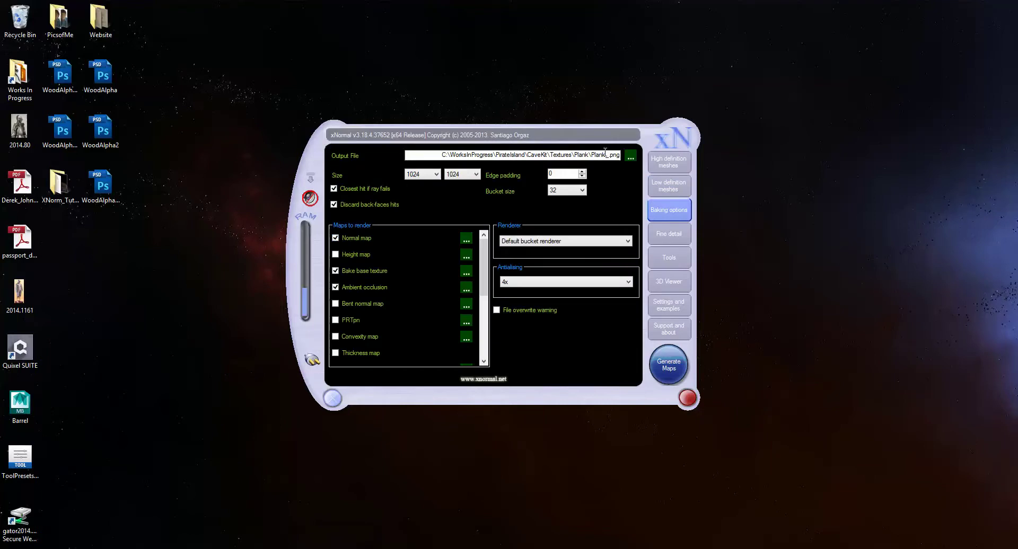
left_click(630, 156)
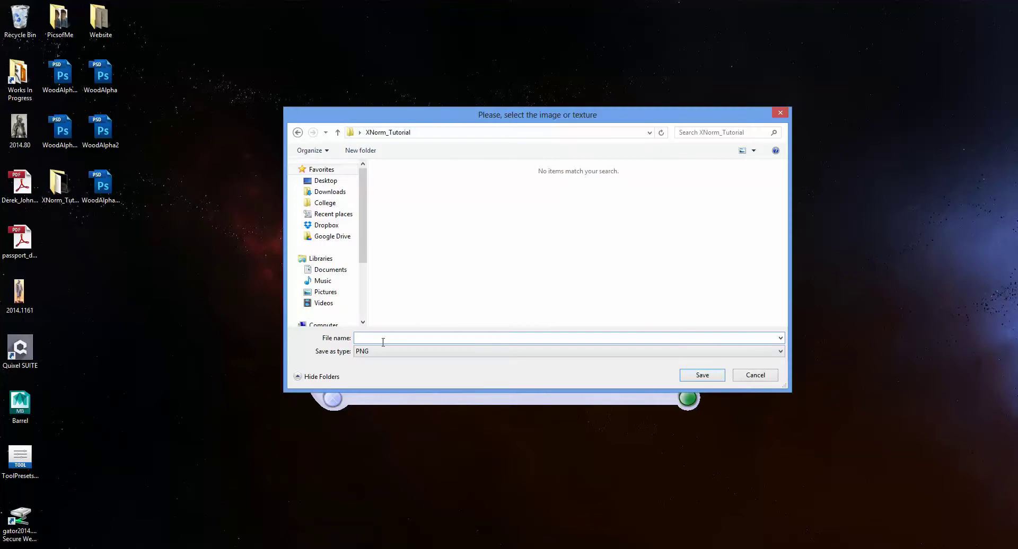
left_click_drag(586, 115, 605, 228)
left_click_drag(493, 232, 540, 123)
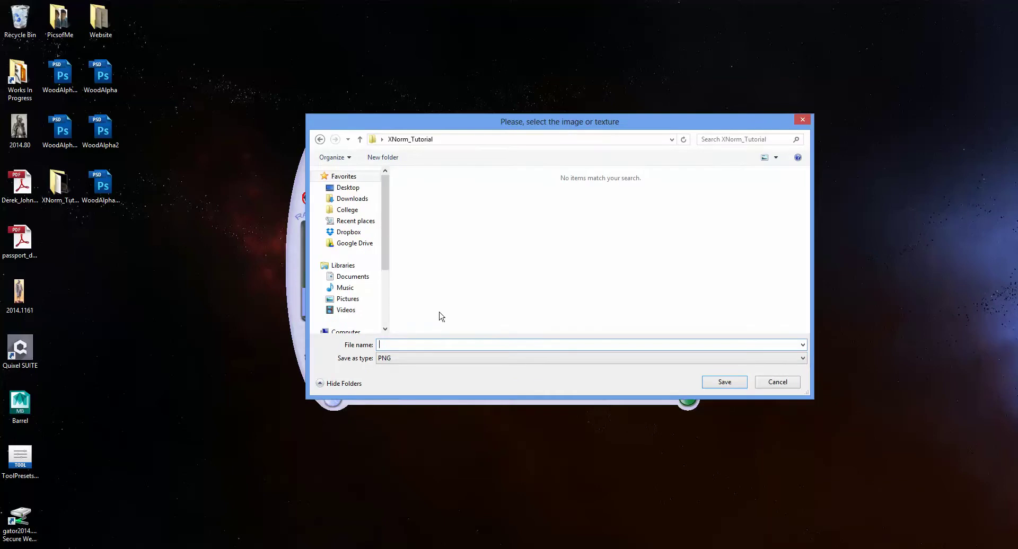
type("Plank")
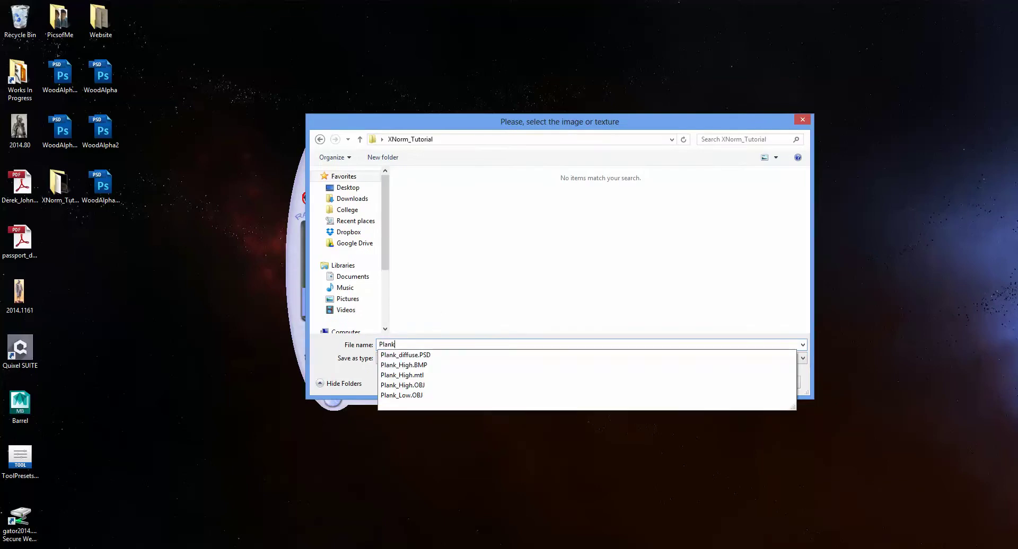
left_click(450, 262)
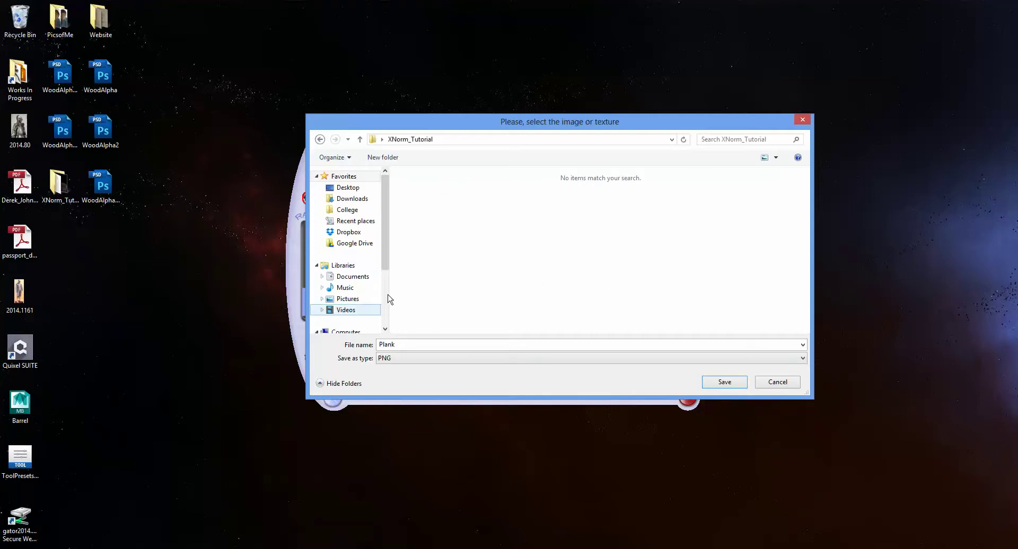
double_click(438, 342)
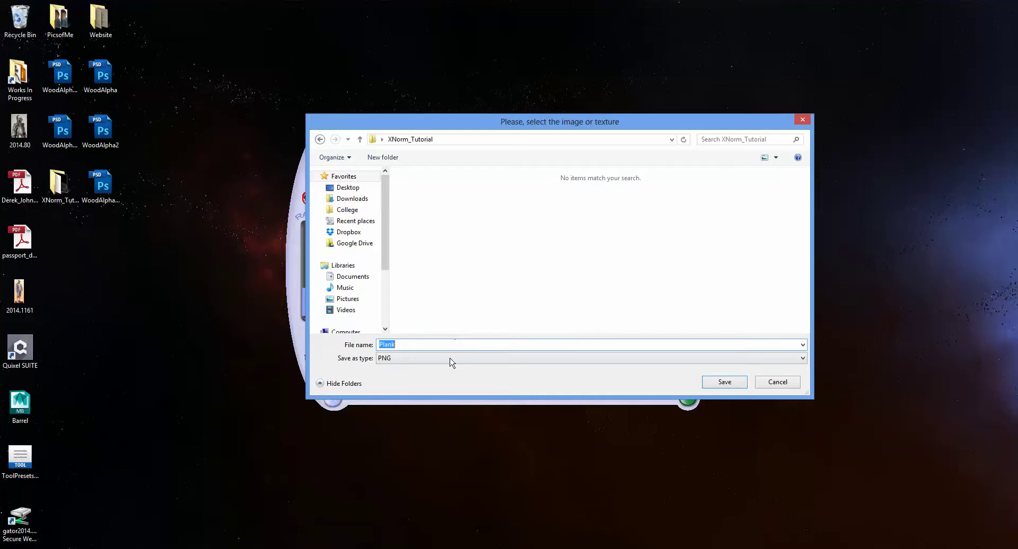
left_click(446, 345)
type("_")
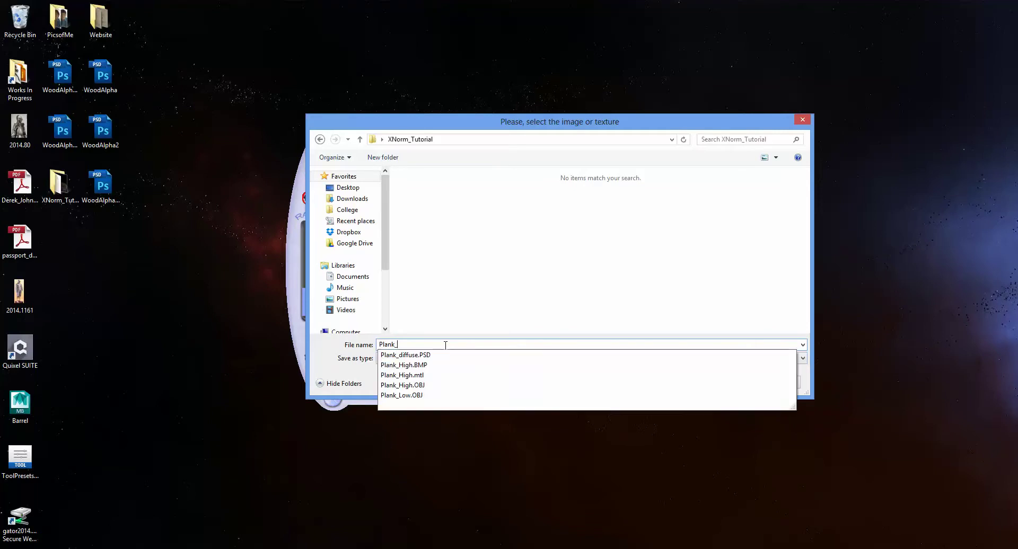
left_click(457, 284)
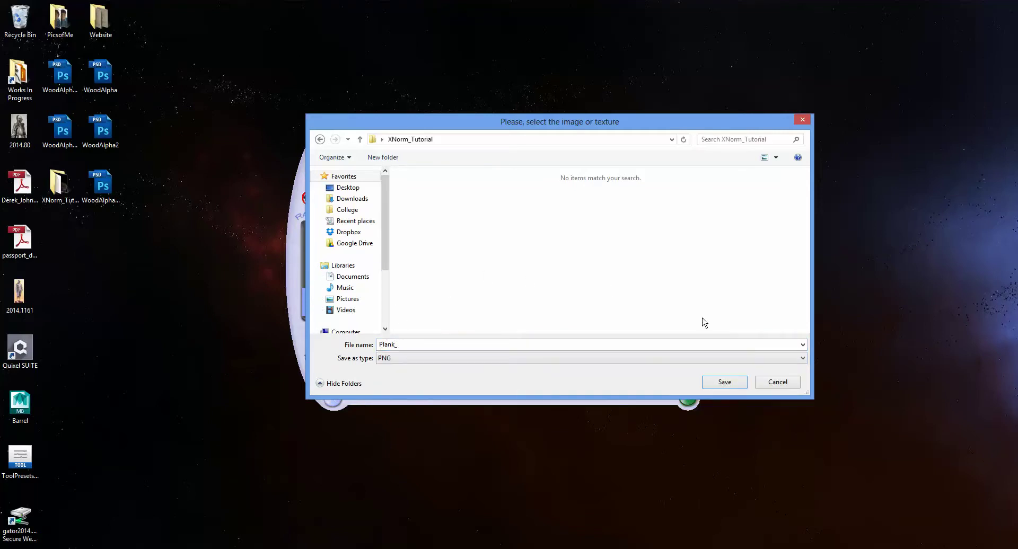
left_click(724, 386)
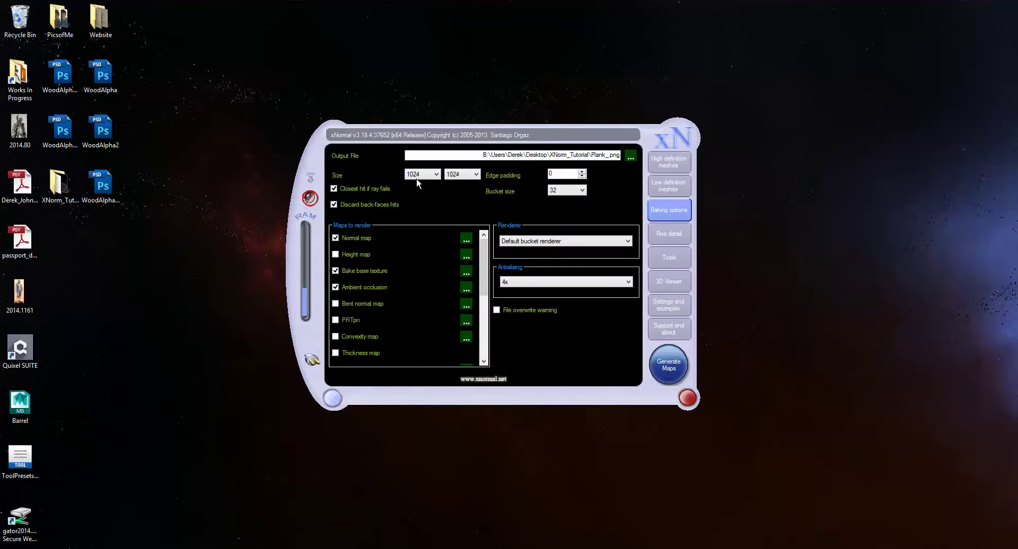
Step: Configure the bake with a width of 1024, edge padding of 2 and 4x antialiasing
left_click(424, 175)
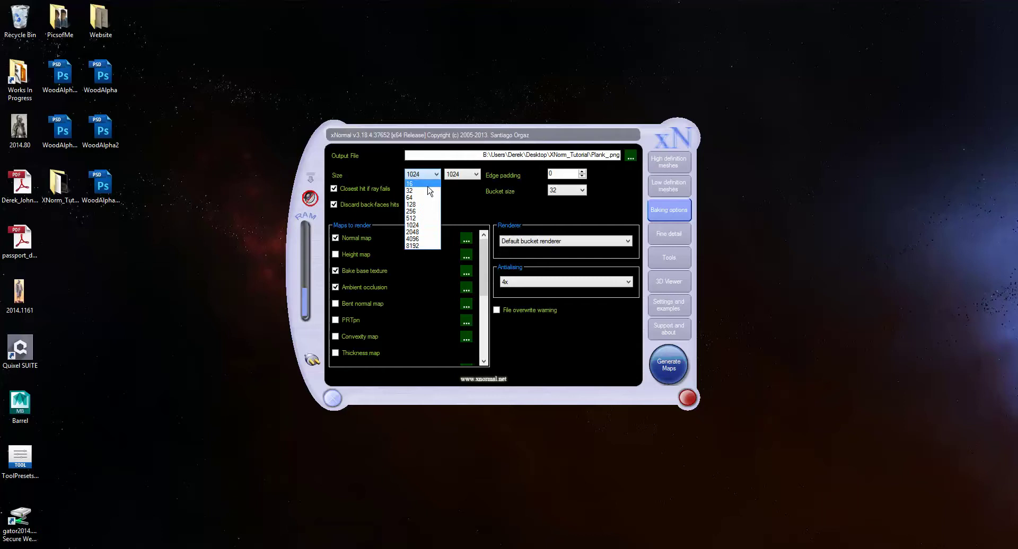
left_click(420, 225)
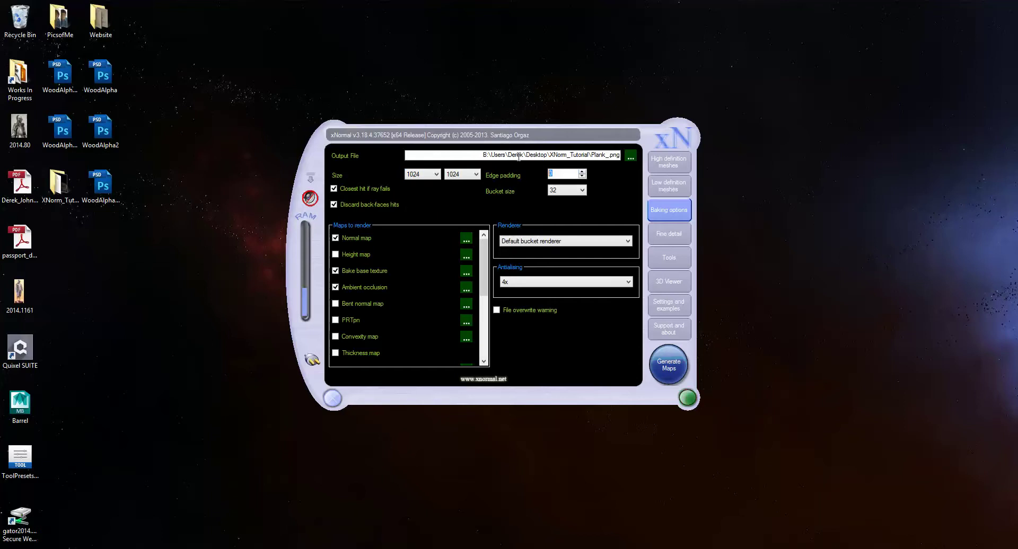
type("23")
left_click_drag(562, 173, 534, 171)
left_click(531, 284)
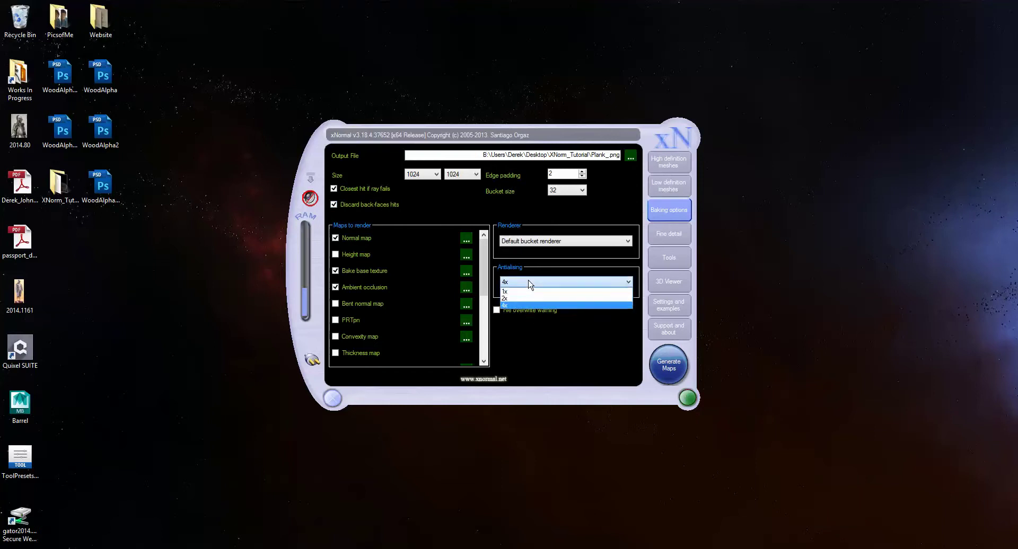
left_click(514, 305)
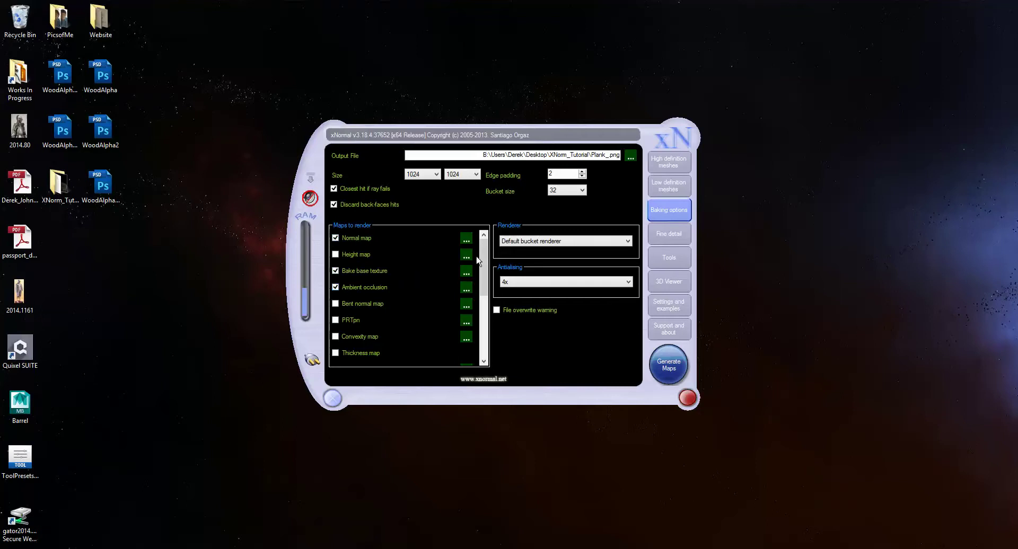
Step: Review the high and low definition mesh entries and look through the list of maps to render
mouse_move(480, 259)
left_mouse_down()
mouse_move(482, 272)
mouse_move(482, 248)
left_mouse_up()
left_click(668, 163)
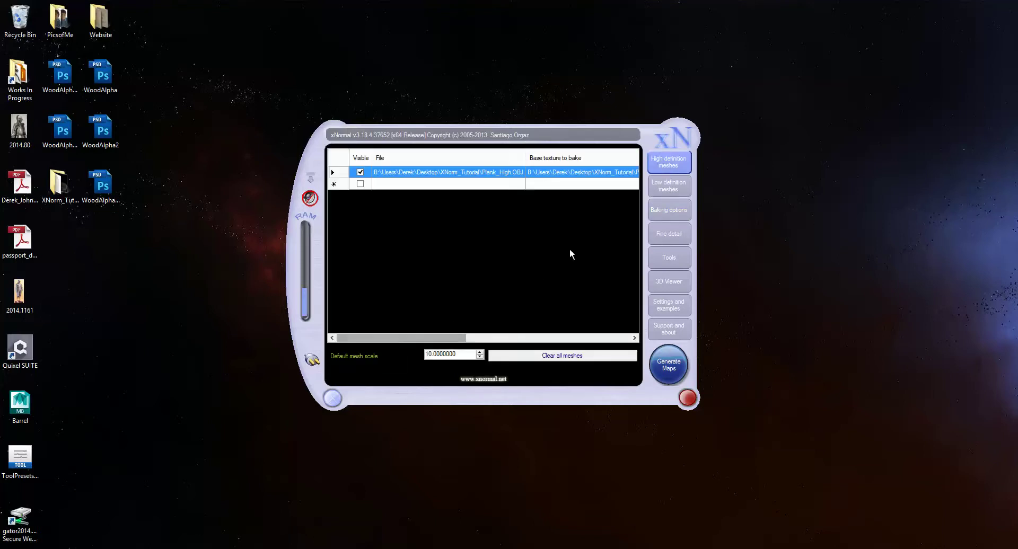
left_click(674, 189)
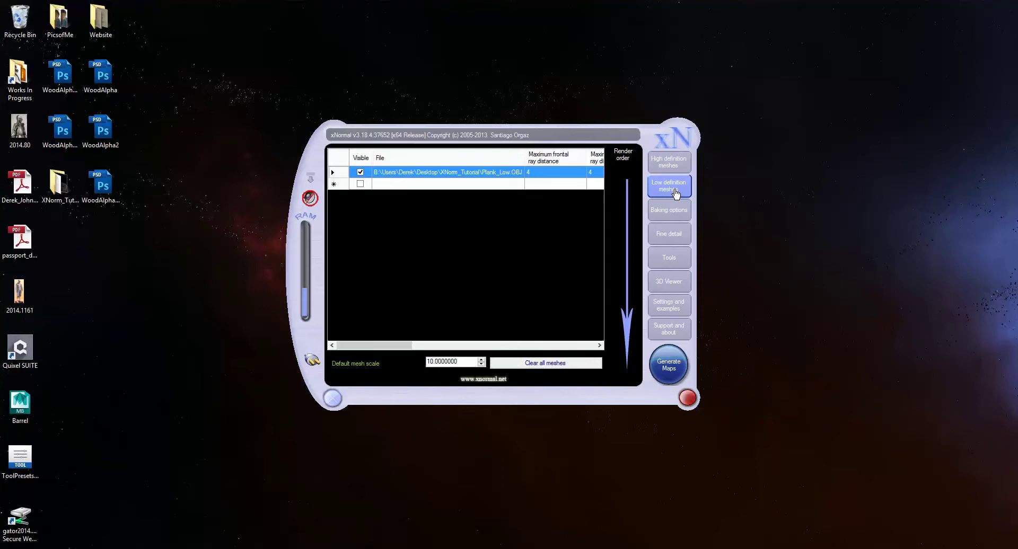
left_click(680, 168)
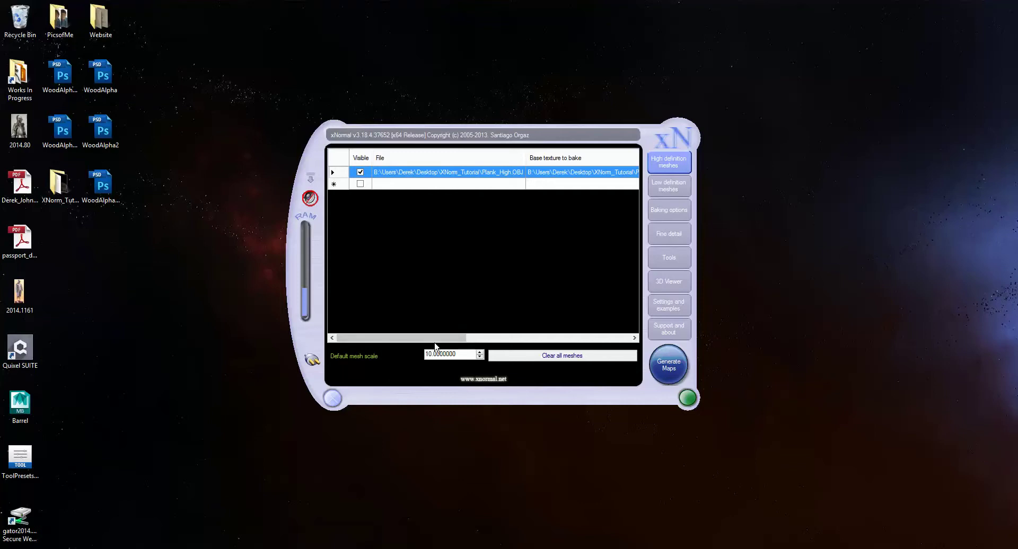
left_click(664, 213)
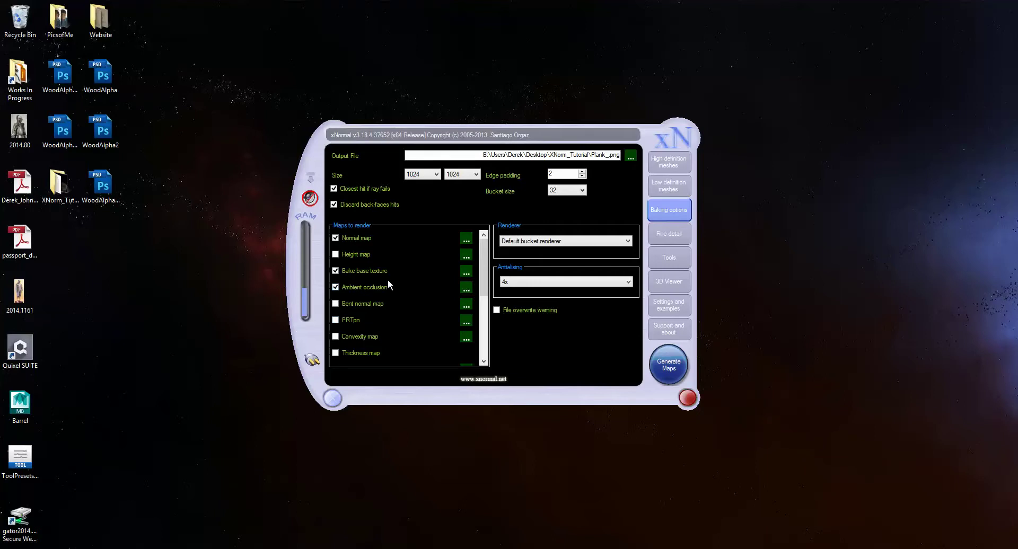
left_click_drag(485, 271, 476, 317)
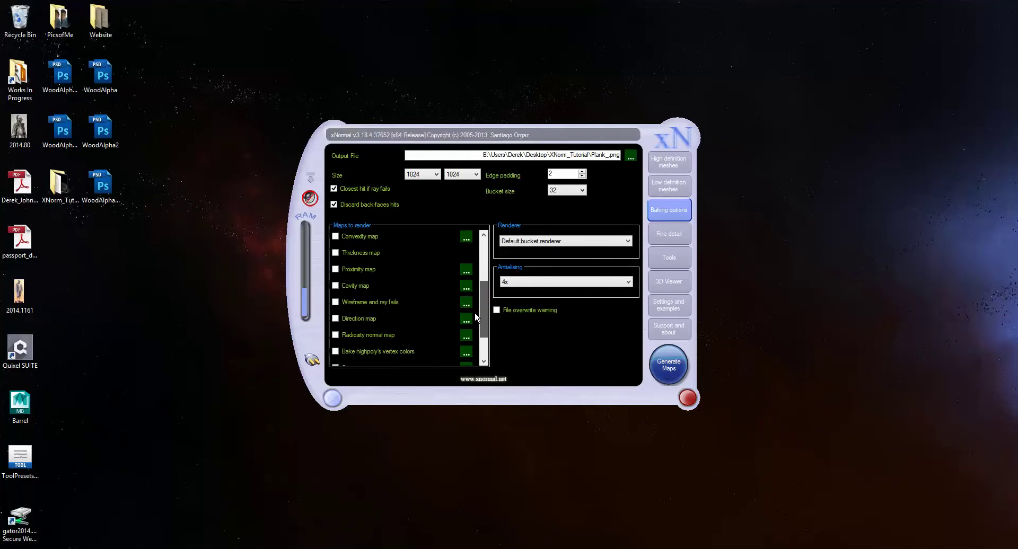
scroll(476, 317, "down", 1)
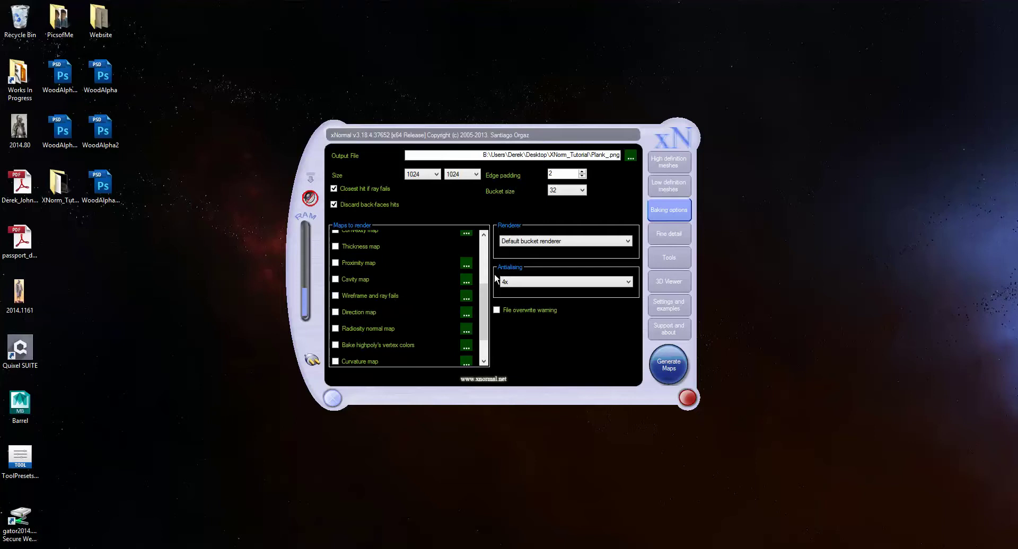
Step: Look through the maps to render and review the normal map, base texture and ambient occlusion options
scroll(486, 293, "down", 3)
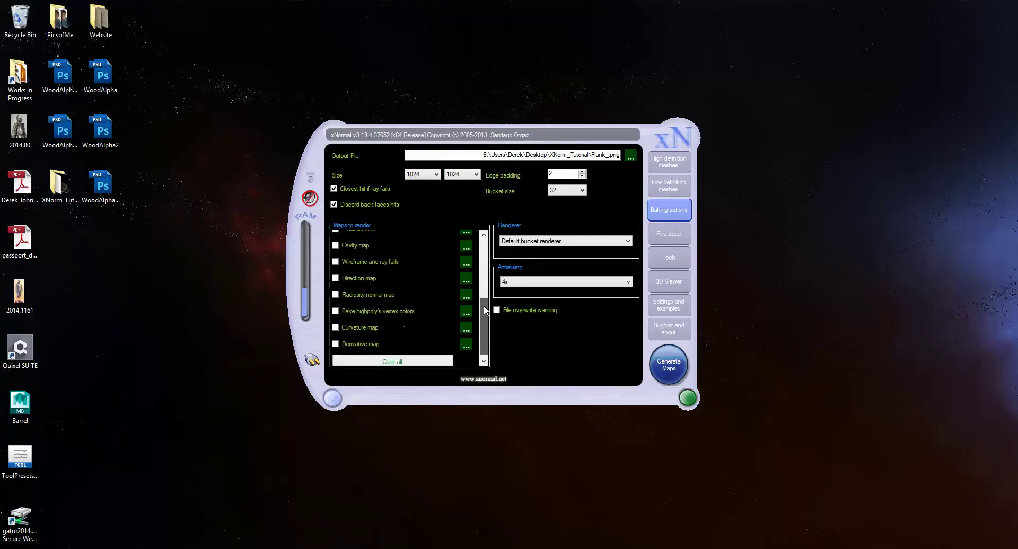
scroll(483, 308, "down", 1)
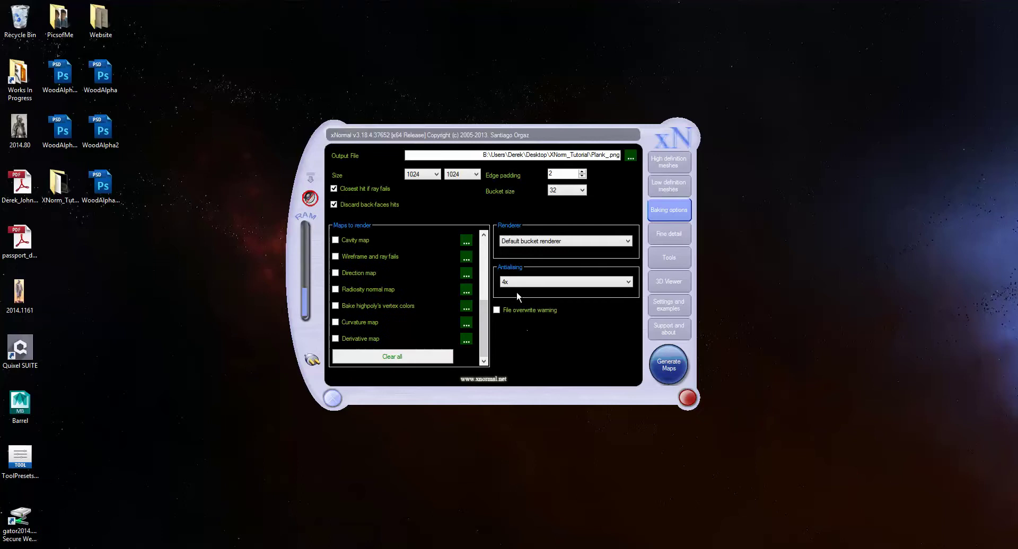
scroll(488, 304, "up", 3)
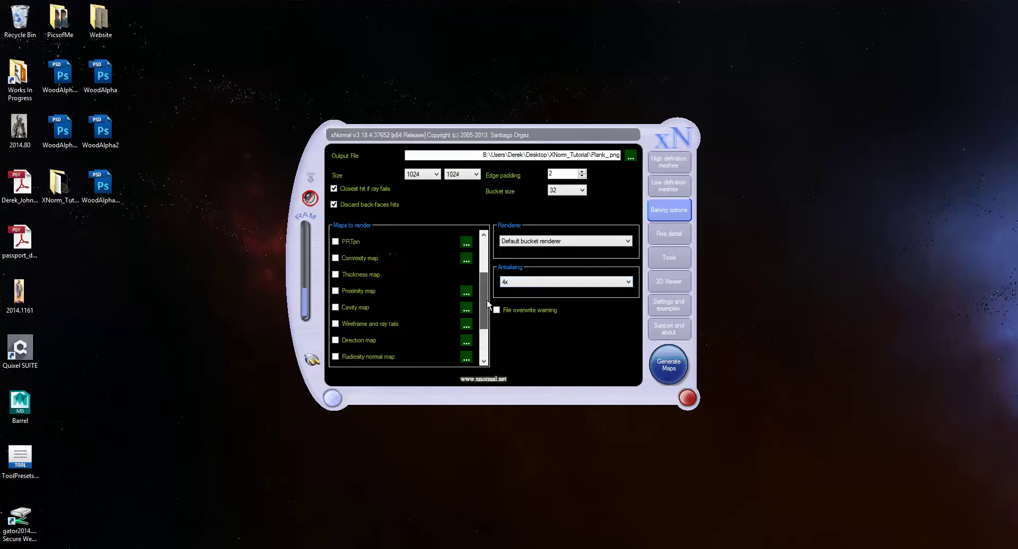
scroll(488, 304, "up", 2)
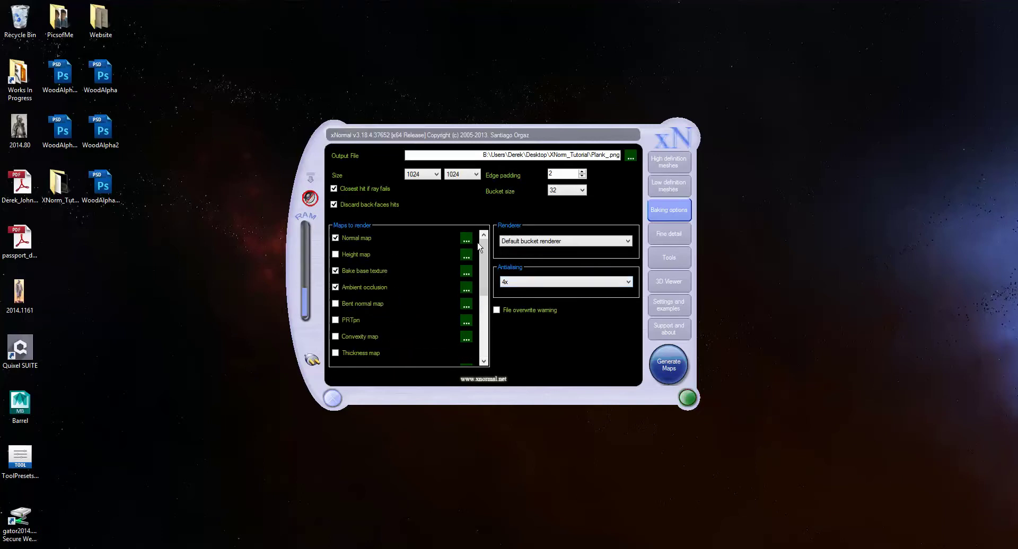
left_click(466, 239)
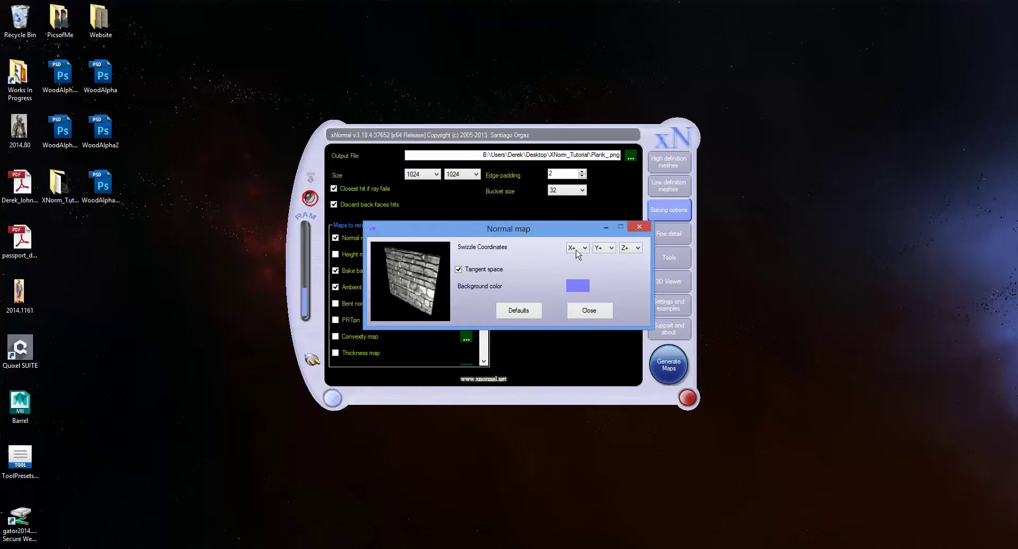
left_click(590, 312)
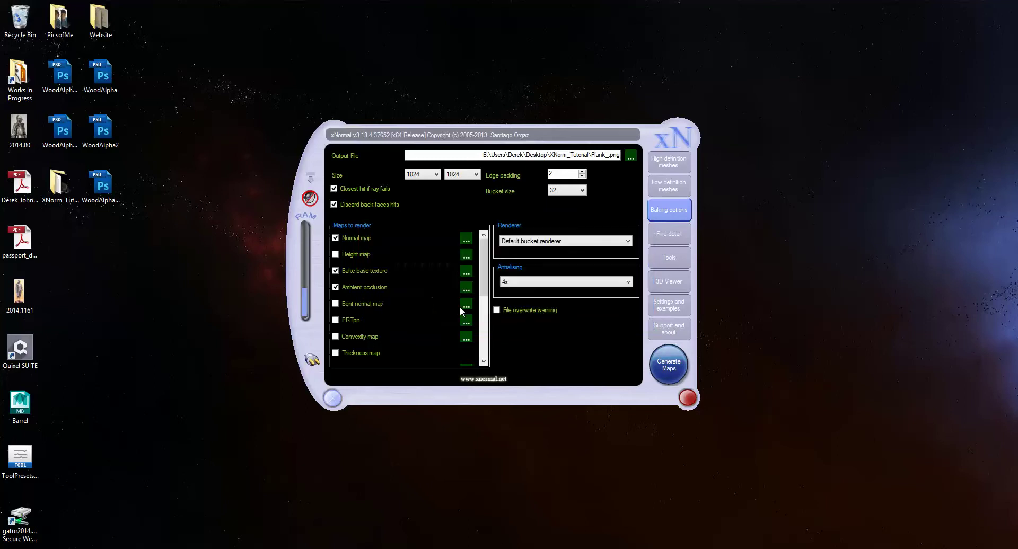
left_click(465, 273)
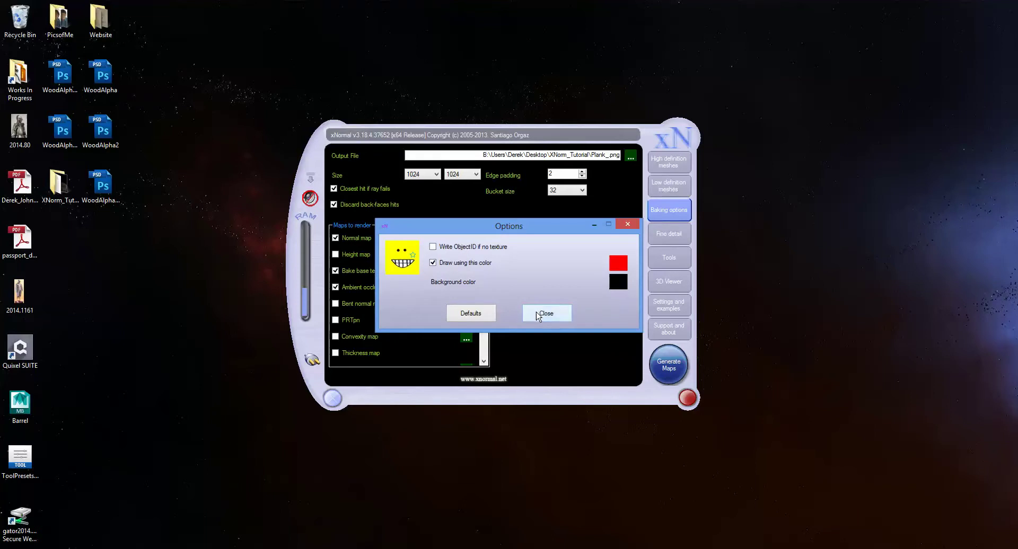
left_click(540, 315)
left_click(467, 290)
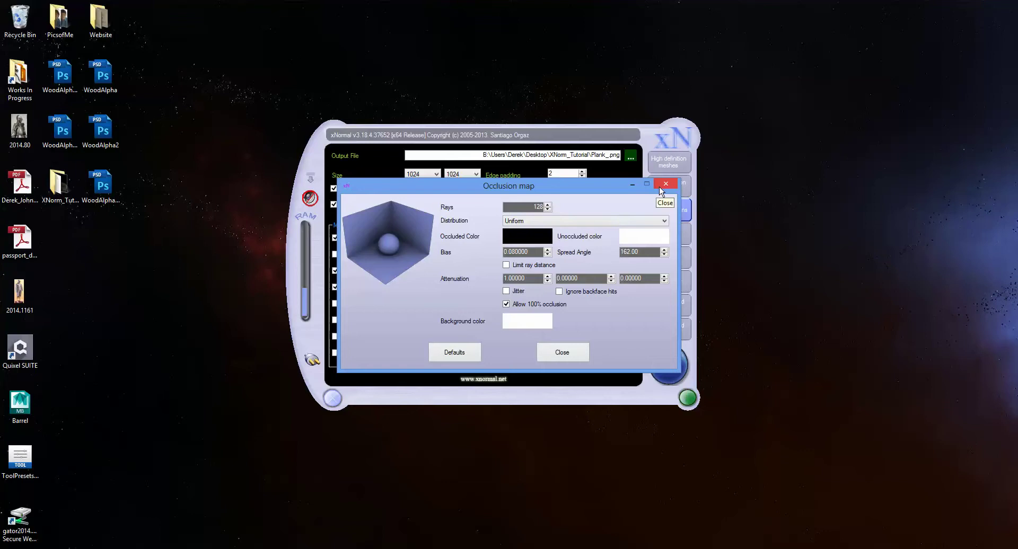
left_click(660, 187)
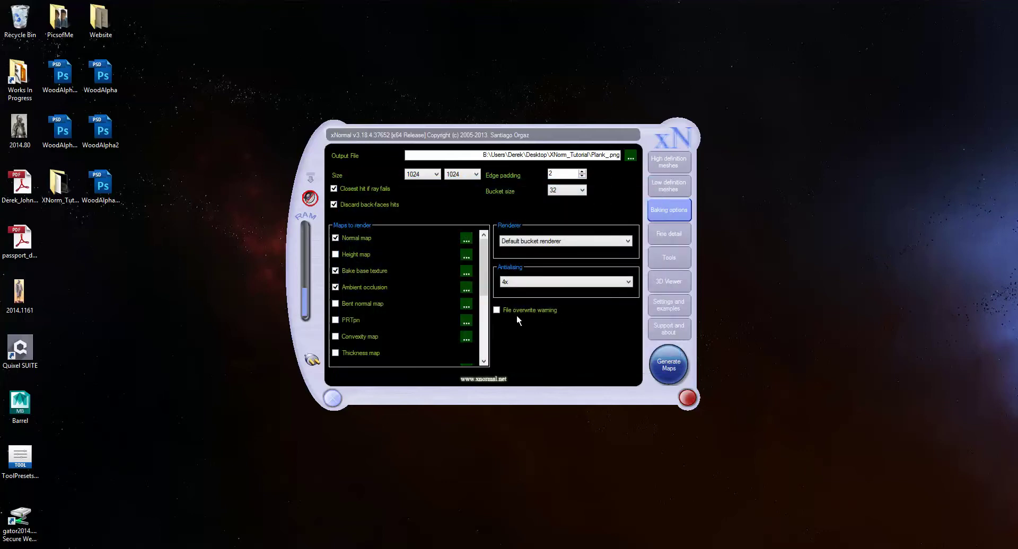
Step: Generate the selected maps, close the render preview and check the three baked PNG files in the XNorm_Tutorial folder
left_click(666, 371)
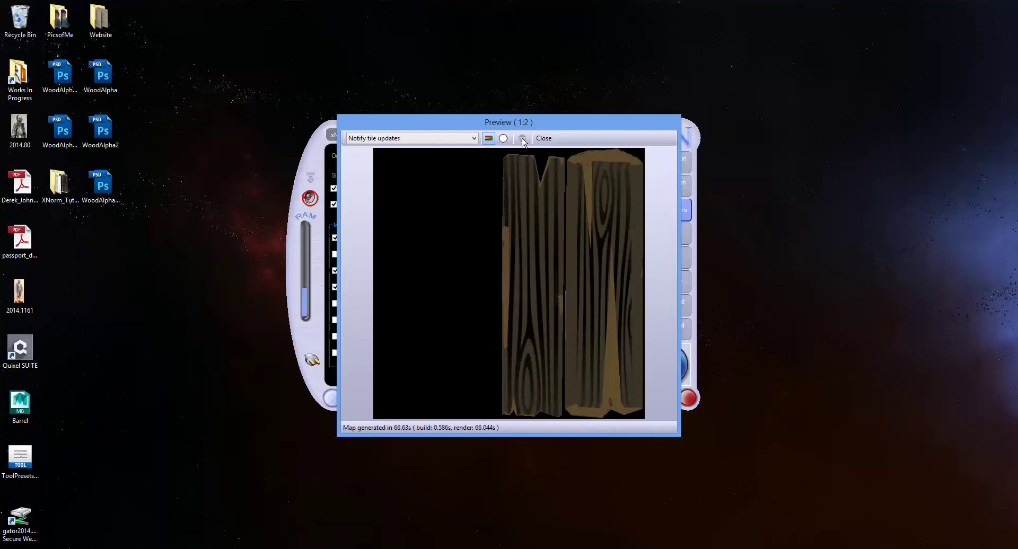
left_click(542, 139)
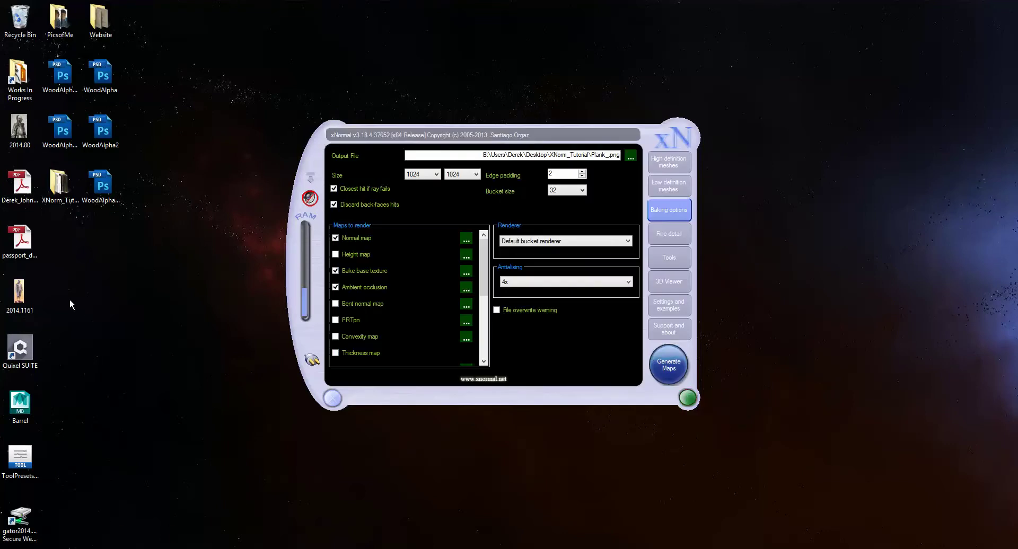
double_click(53, 196)
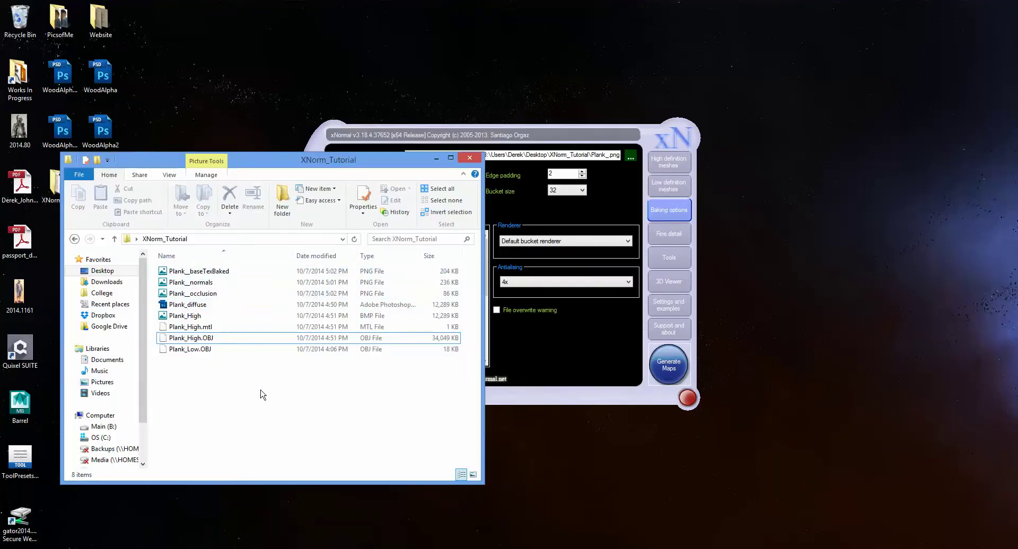
left_click(197, 272)
left_click(206, 294, "shift")
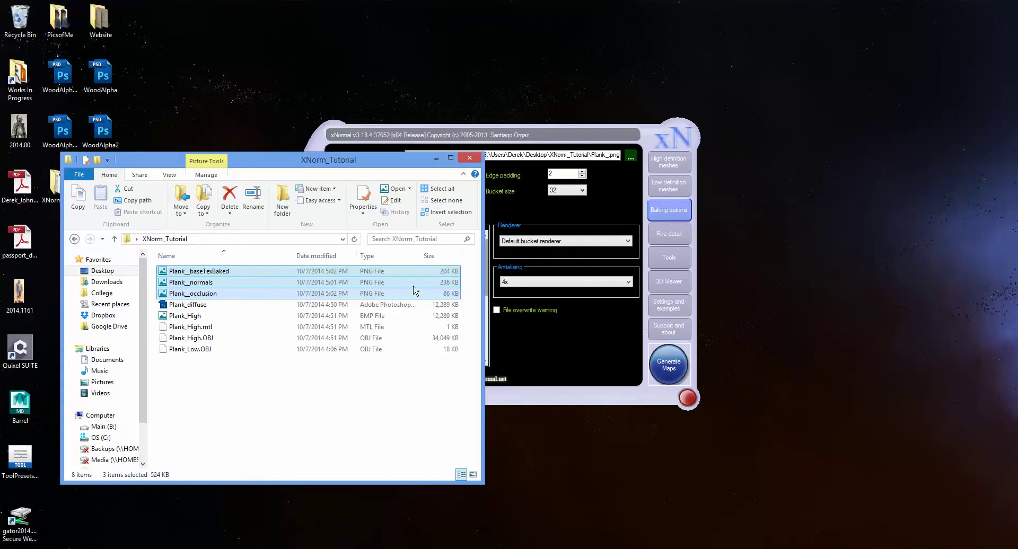
left_click(299, 419)
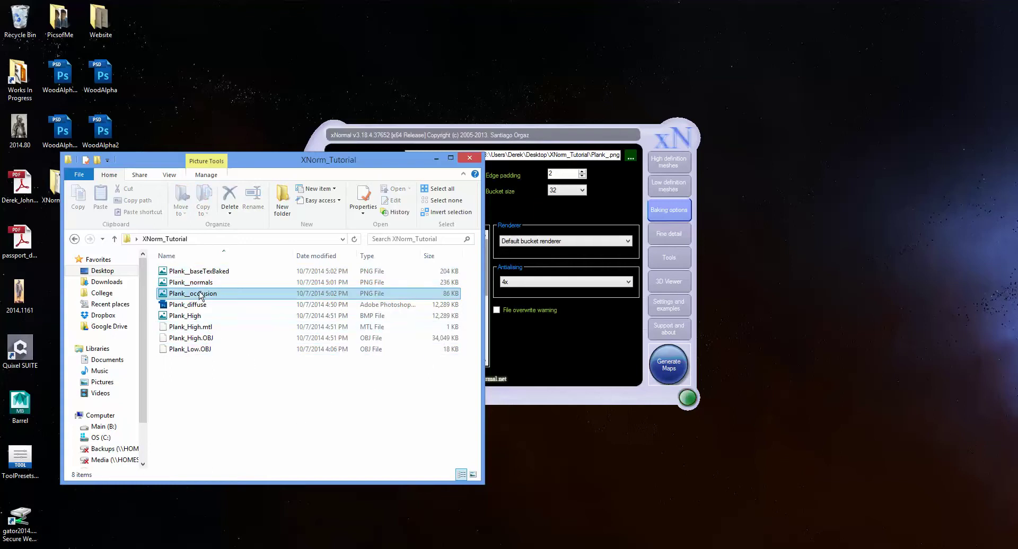
left_click(204, 271)
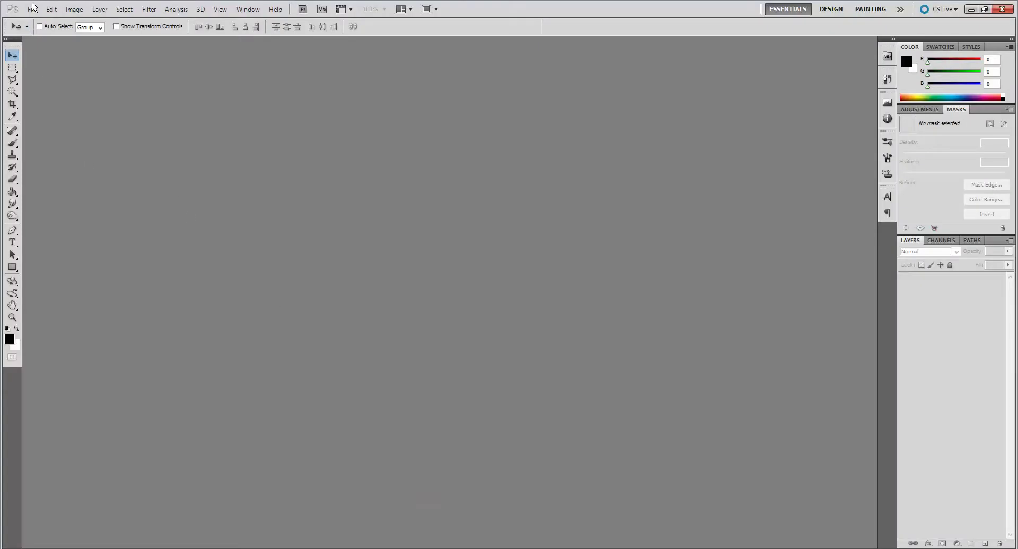
Step: Switch to Photoshop and open Plank__baseTexBaked, Plank__normals and Plank__occlusion together from the XNorm_Tutorial folder
left_click(33, 7)
left_click(45, 32)
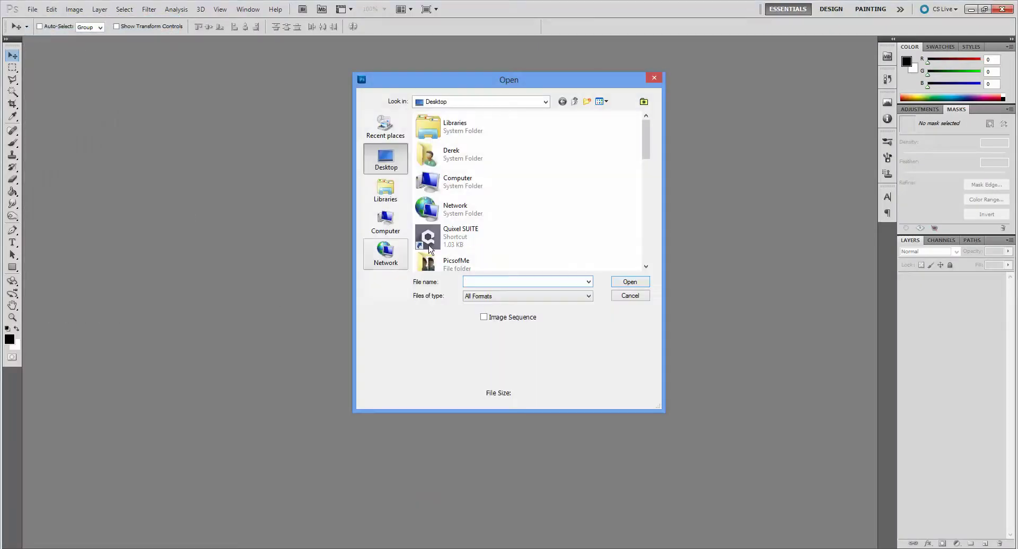
left_click_drag(644, 136, 647, 164)
double_click(455, 193)
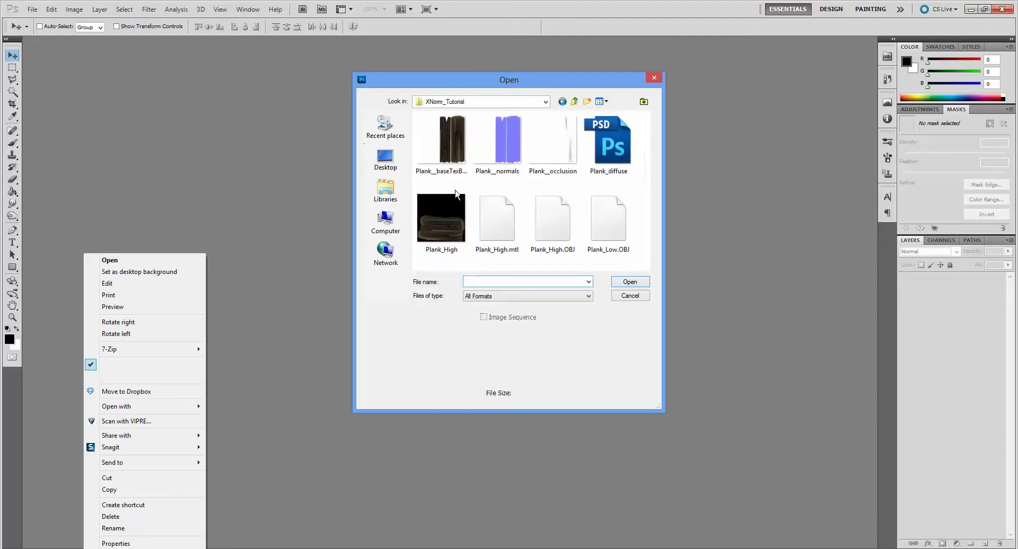
left_click(442, 143)
left_click(557, 151, "shift")
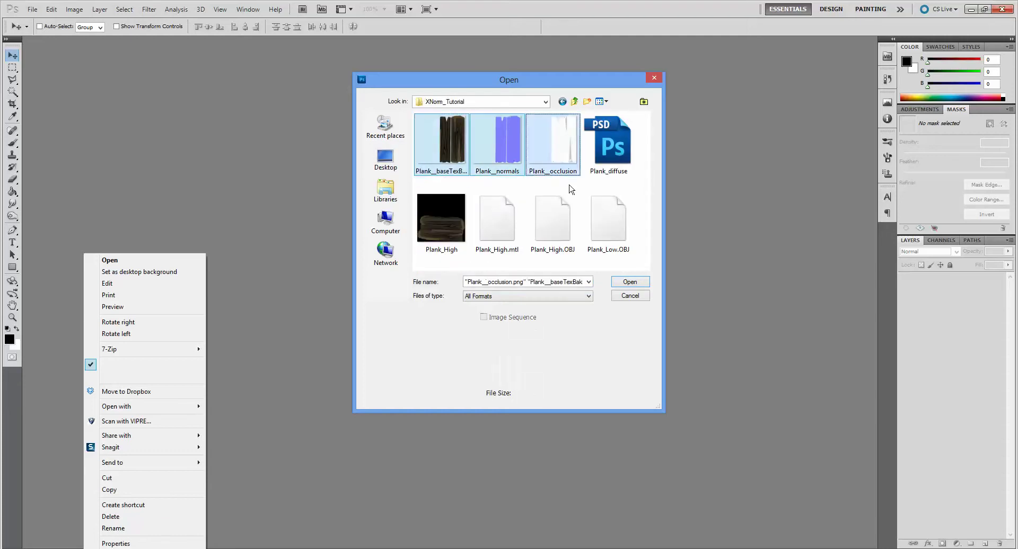
left_click(616, 283)
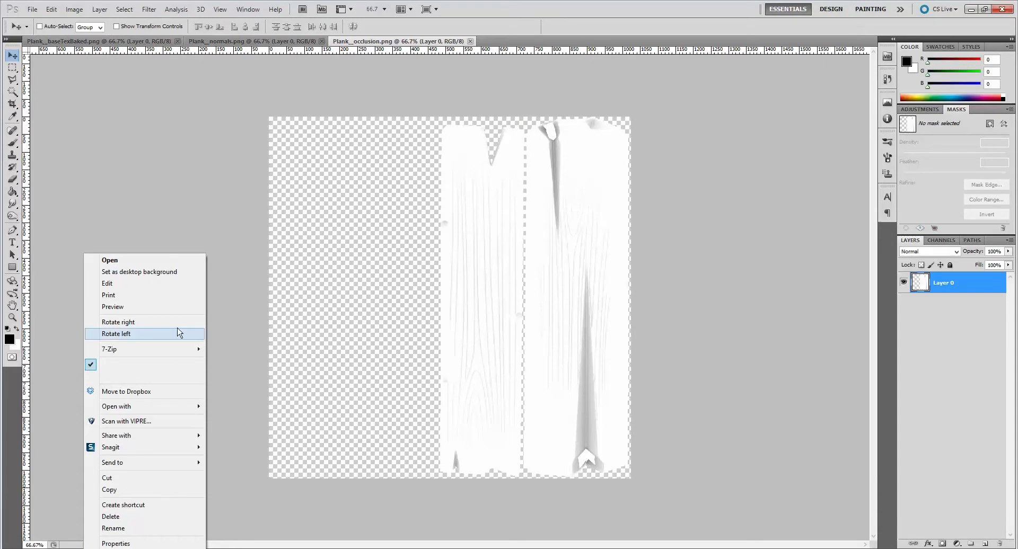
left_click(127, 544)
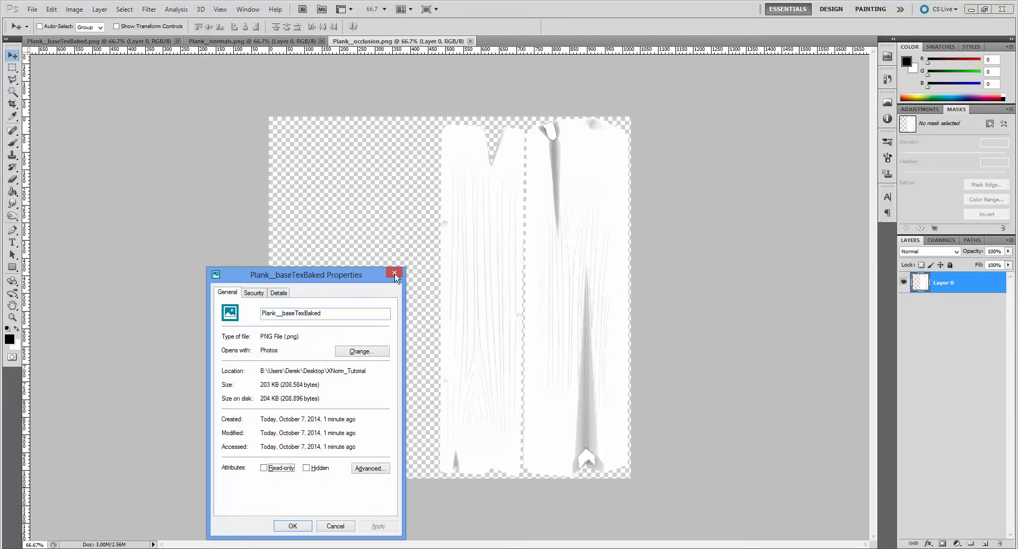
left_click(394, 272)
Step: Add a new layer beneath the baked wood texture in Plank__baseTexBaked and fill it with black
left_click(119, 42)
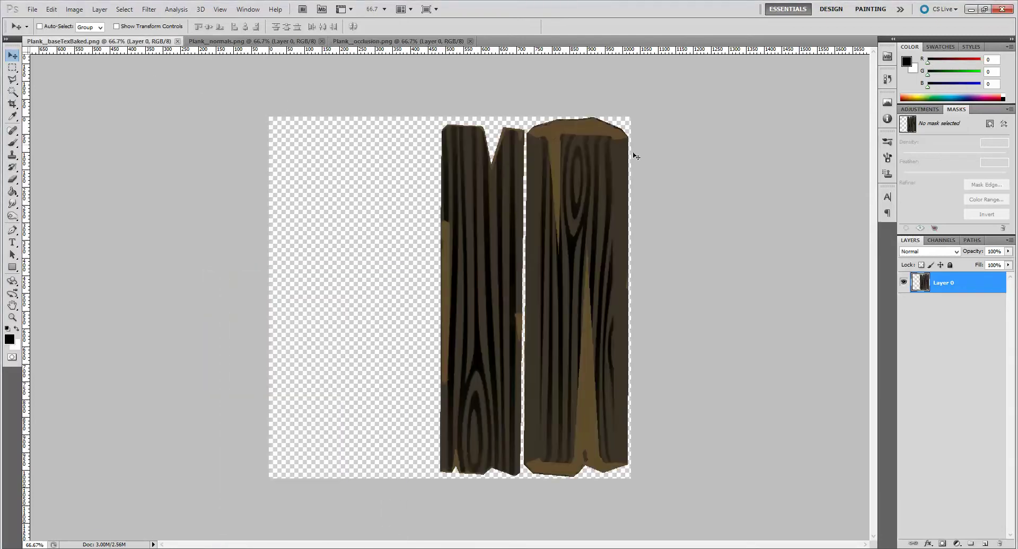
left_click(984, 544)
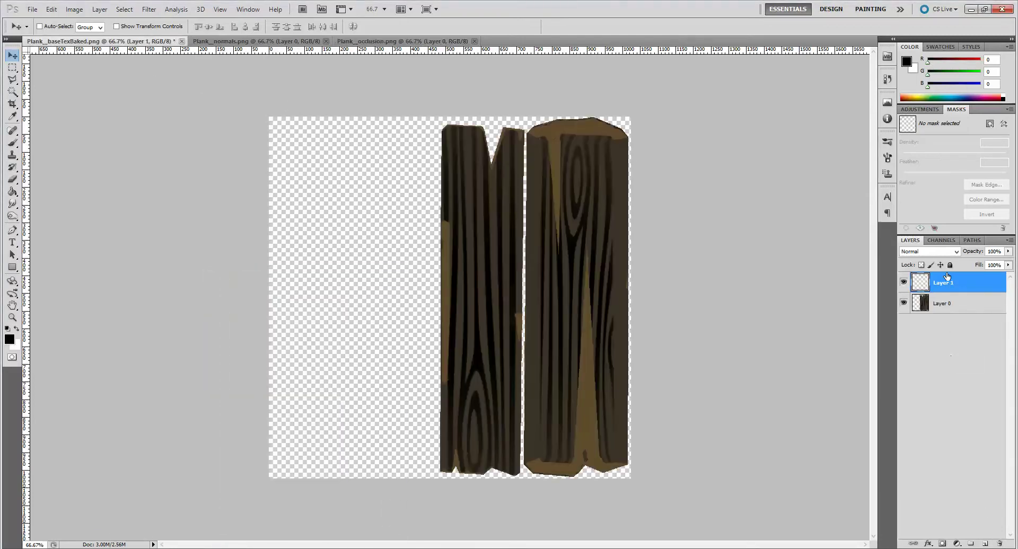
left_click_drag(948, 282, 949, 319)
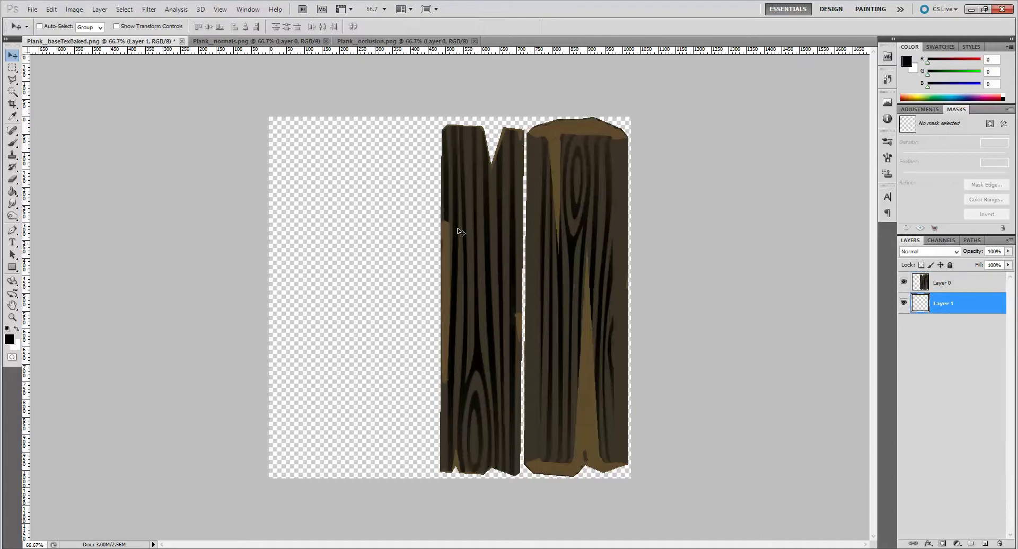
left_click(12, 192)
left_click(329, 275)
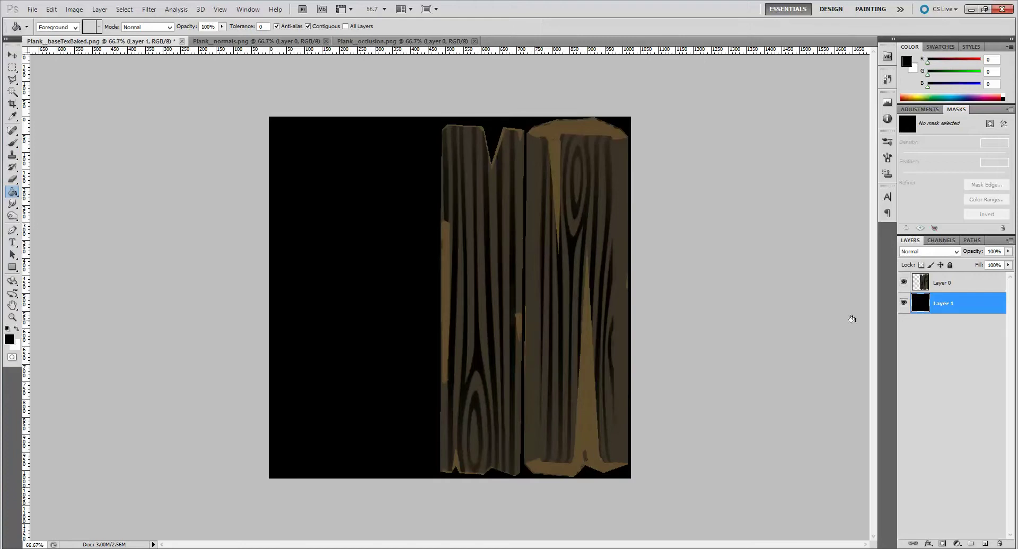
Step: Copy the Plank__normals image into Plank__baseTexBaked as a layer above the wood texture and close the normals file
left_click(949, 283)
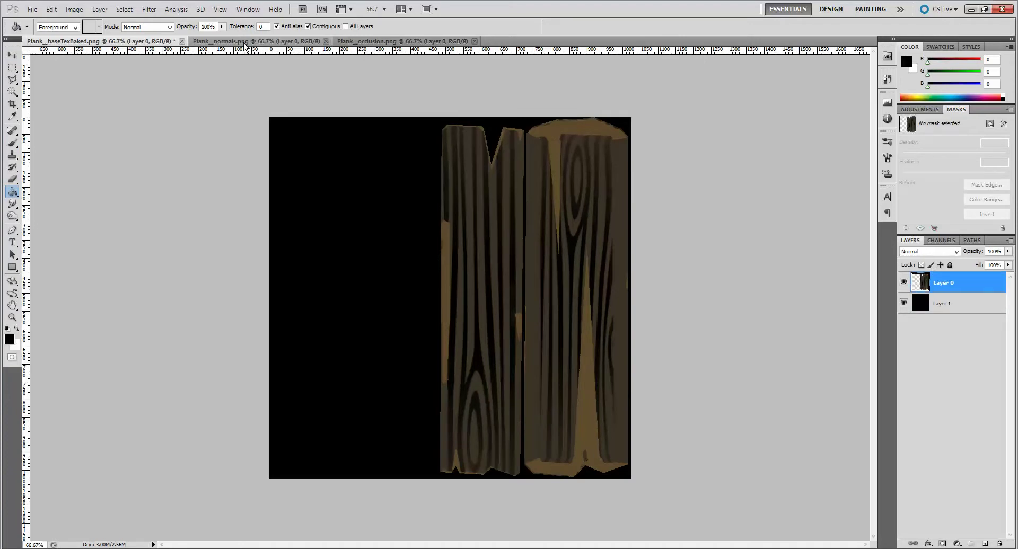
mouse_move(245, 41)
left_mouse_down()
mouse_move(253, 117)
mouse_move(250, 105)
left_mouse_up()
key("v")
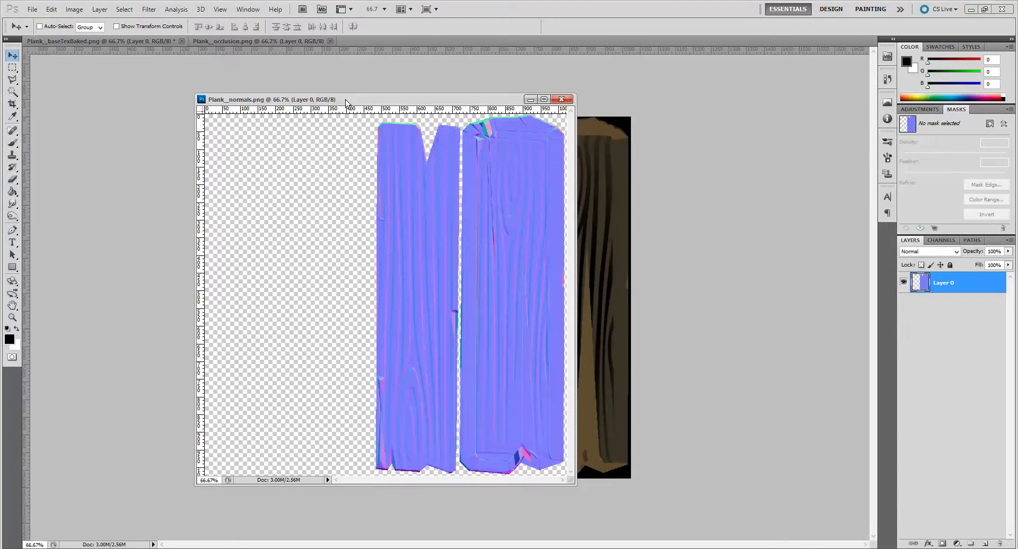
left_click_drag(345, 102, 709, 109)
left_click_drag(801, 195, 508, 207)
left_click_drag(691, 106, 483, 140)
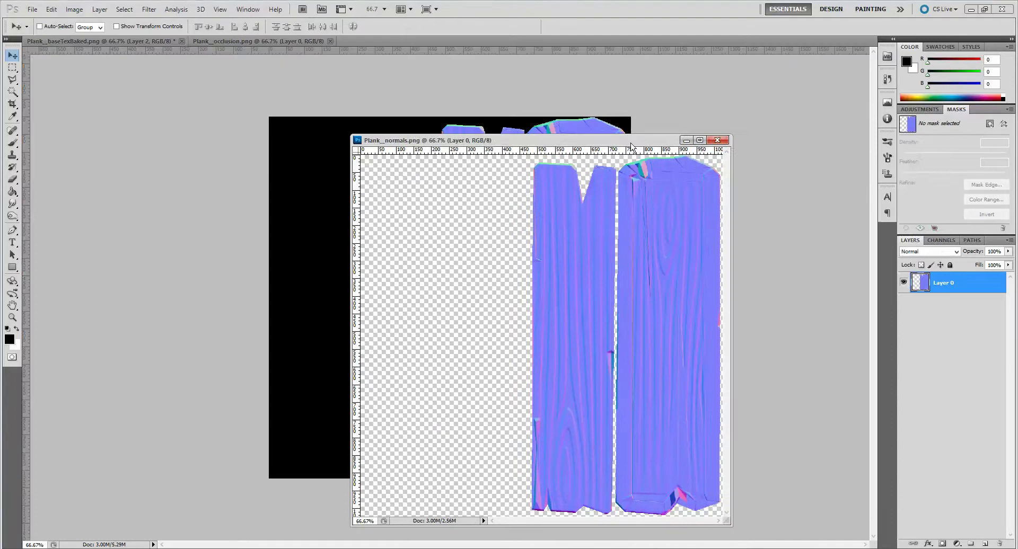
left_click(717, 140)
Step: Copy the Plank__occlusion image into Plank__baseTexBaked as the top layer, close its file and set the layer's blending to Multiply
left_click_drag(255, 41, 411, 156)
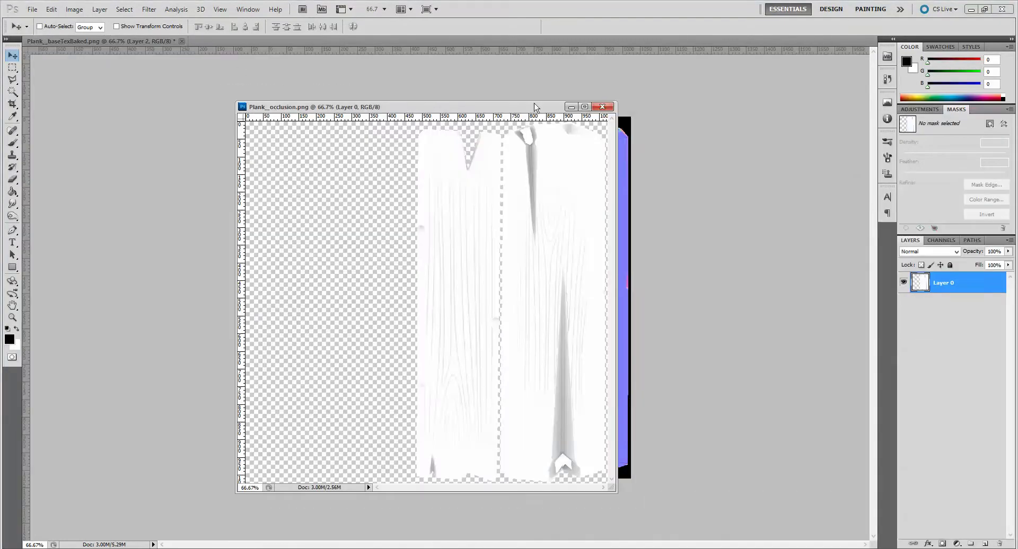
left_click_drag(535, 107, 974, 107)
left_click_drag(542, 248, 555, 191)
left_click_drag(851, 112, 608, 113)
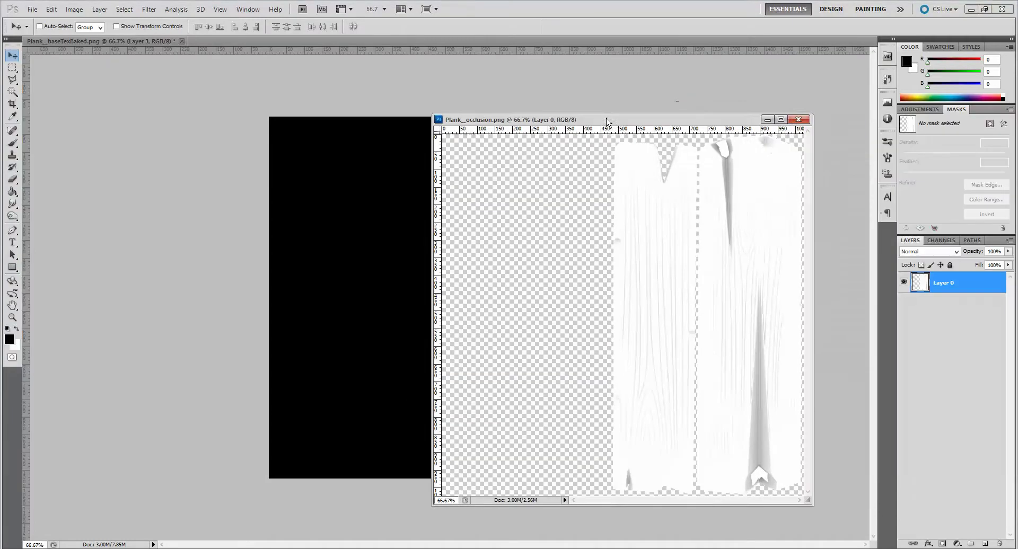
key("ctrl+w")
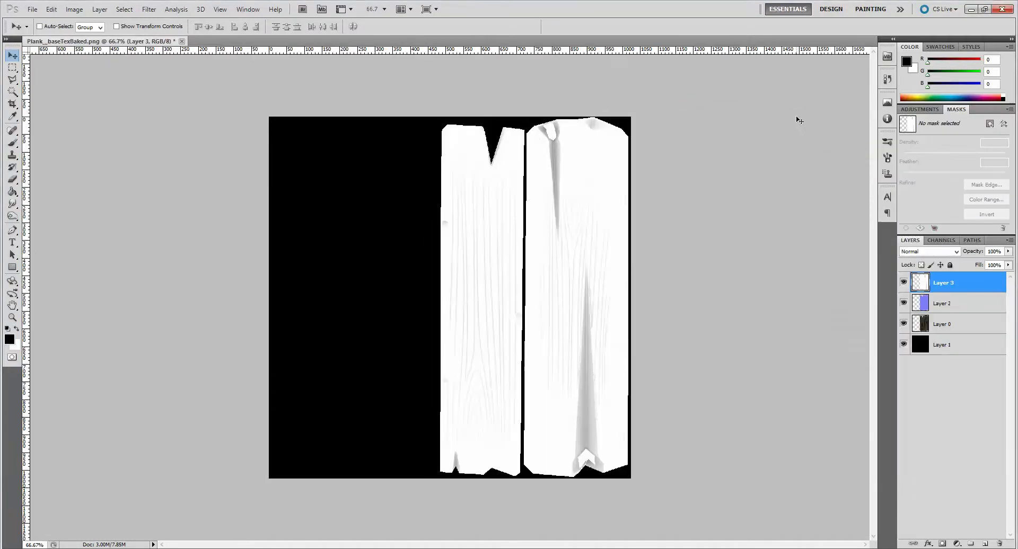
left_click(961, 253)
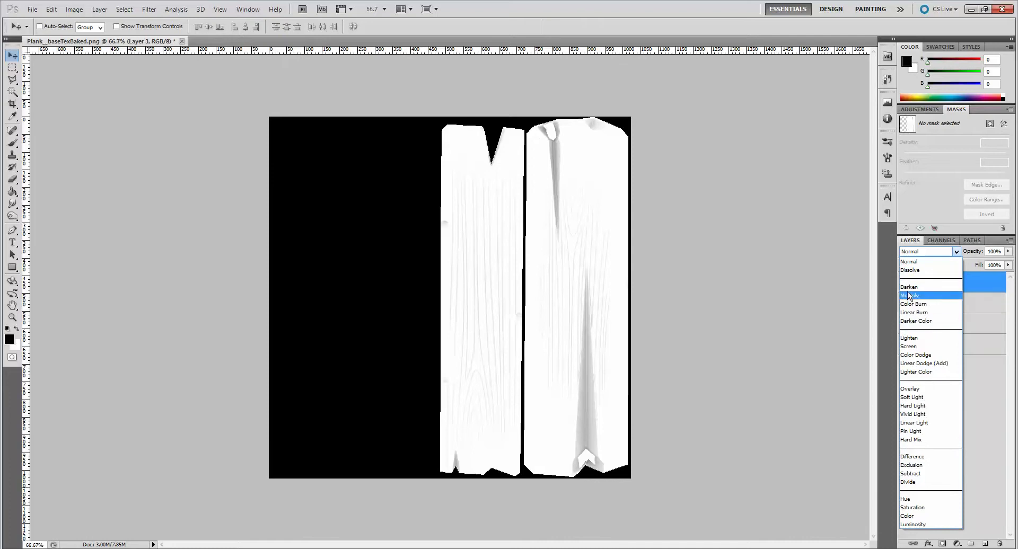
left_click(909, 295)
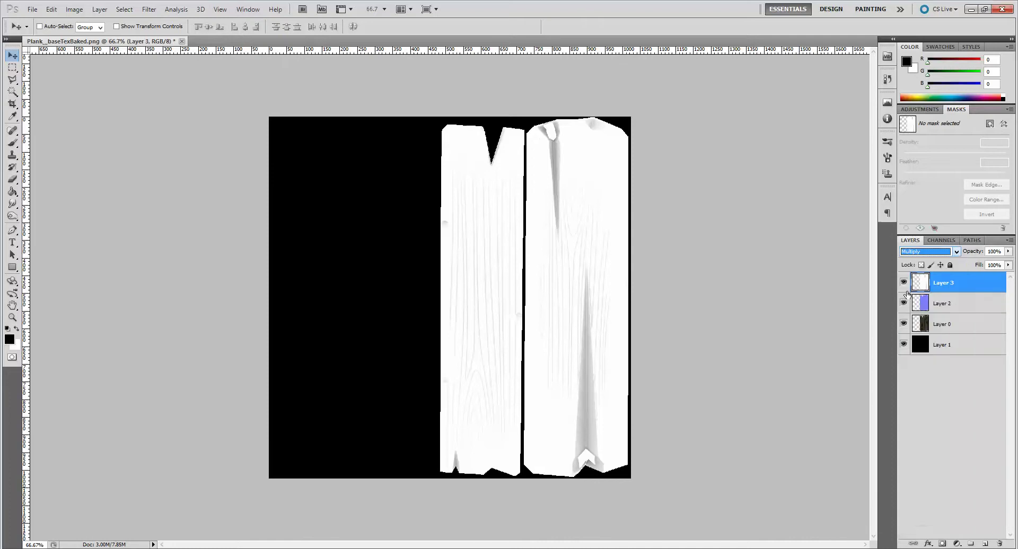
Step: Desaturate the normals layer in Plank__baseTexBaked and set its blending to Multiply
left_click(957, 307)
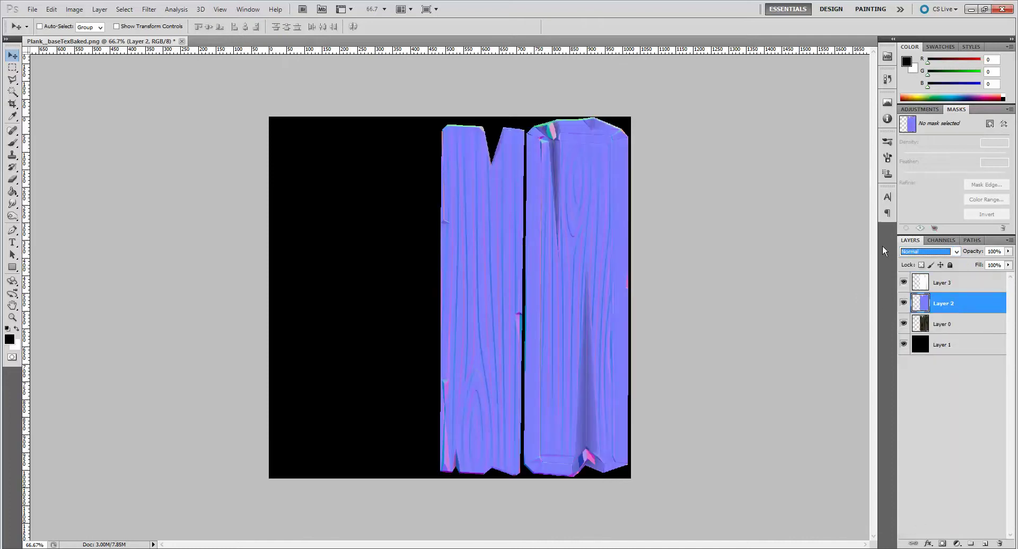
left_click(51, 9)
mouse_move(74, 9)
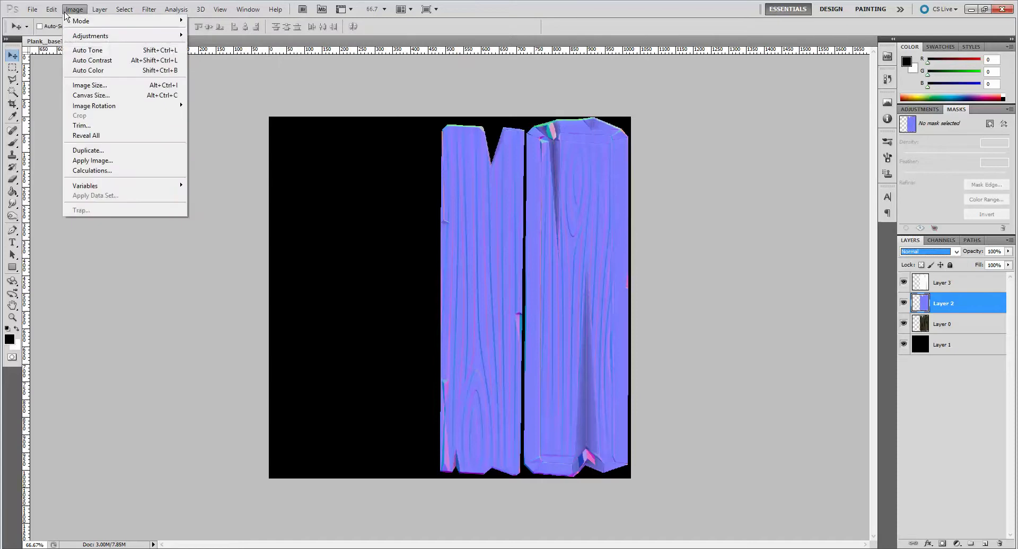
mouse_move(109, 35)
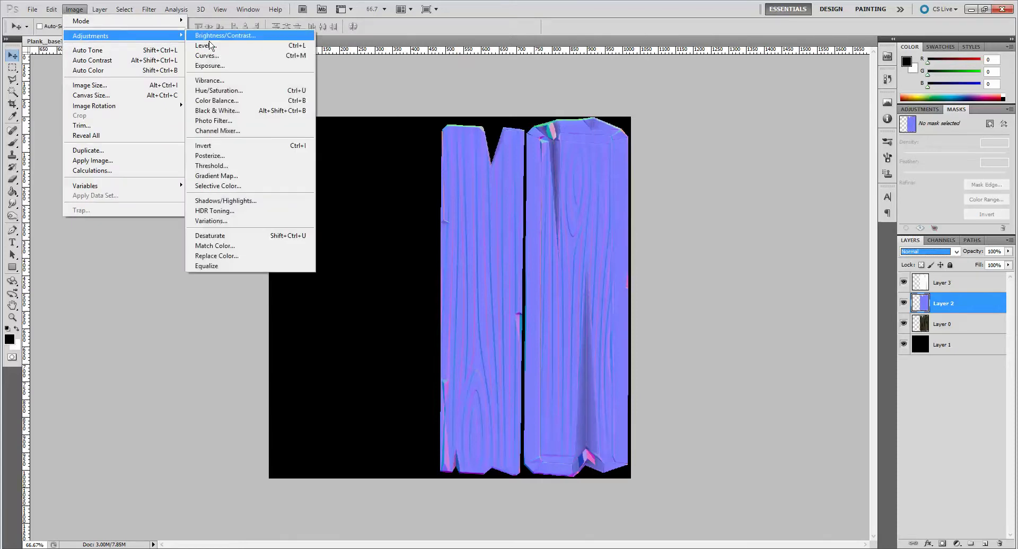
left_click(220, 236)
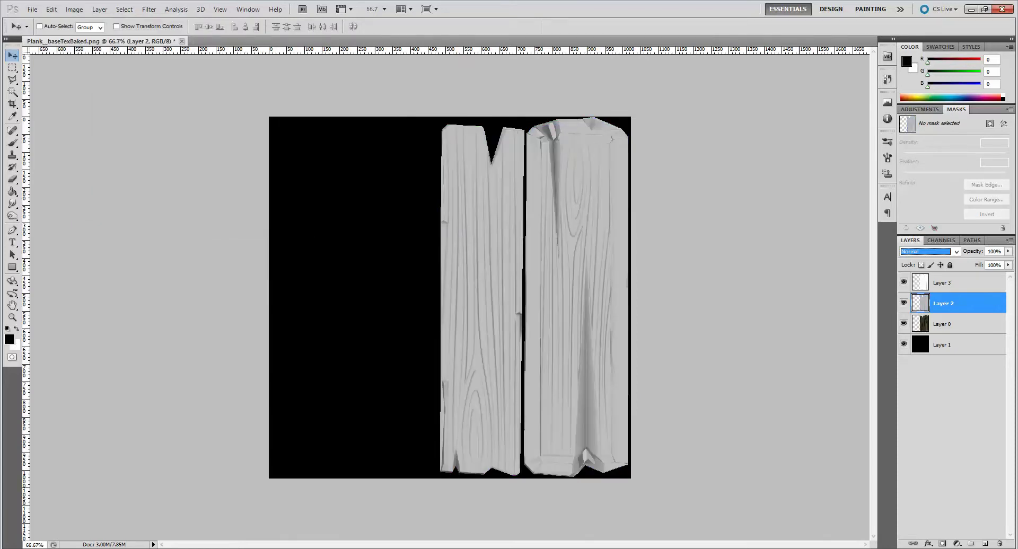
left_click(957, 253)
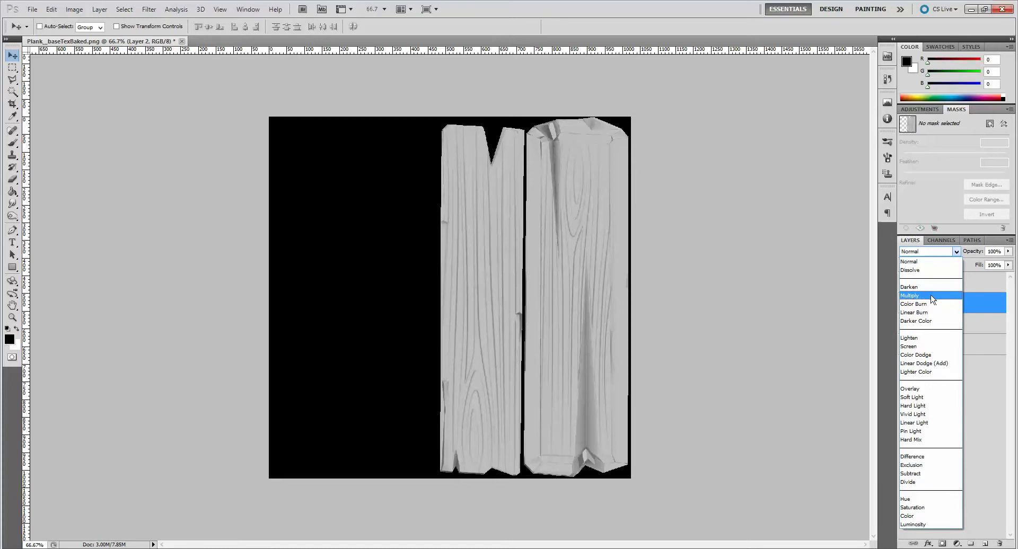
left_click(931, 298)
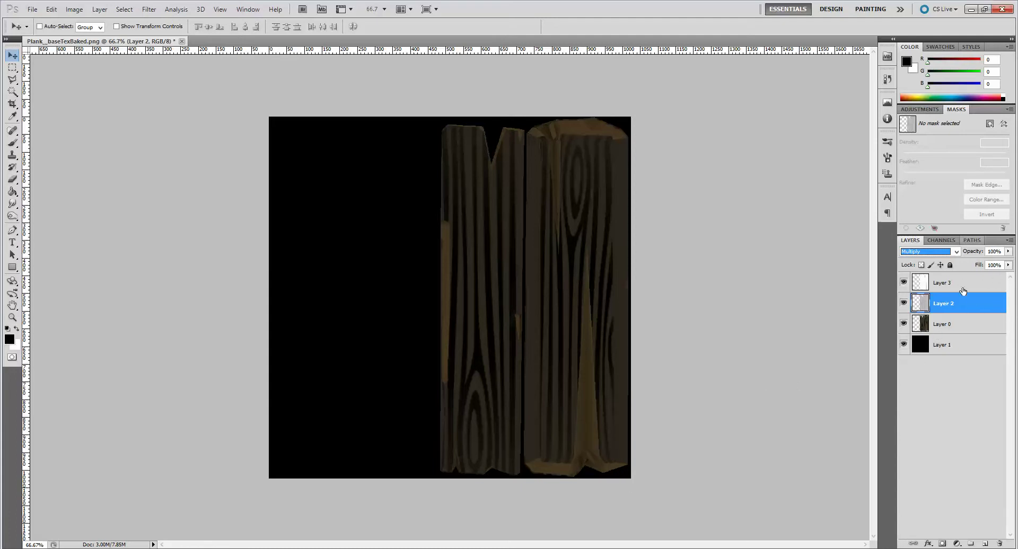
left_click(977, 281)
mouse_move(1009, 265)
left_mouse_down()
mouse_move(997, 280)
mouse_move(967, 281)
mouse_move(1010, 280)
left_mouse_up()
left_click(960, 301)
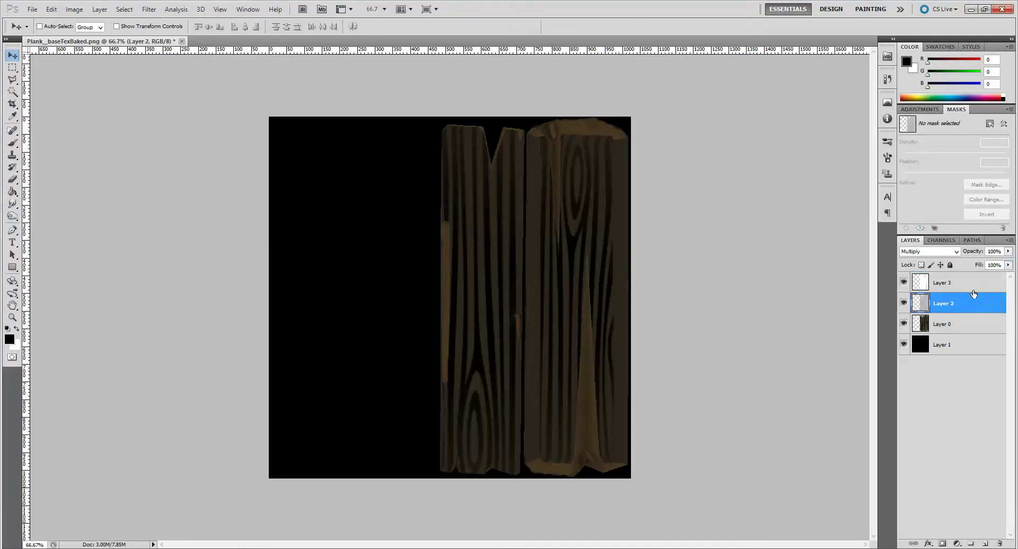
mouse_move(997, 280)
left_mouse_down()
mouse_move(970, 282)
mouse_move(1010, 280)
left_mouse_up()
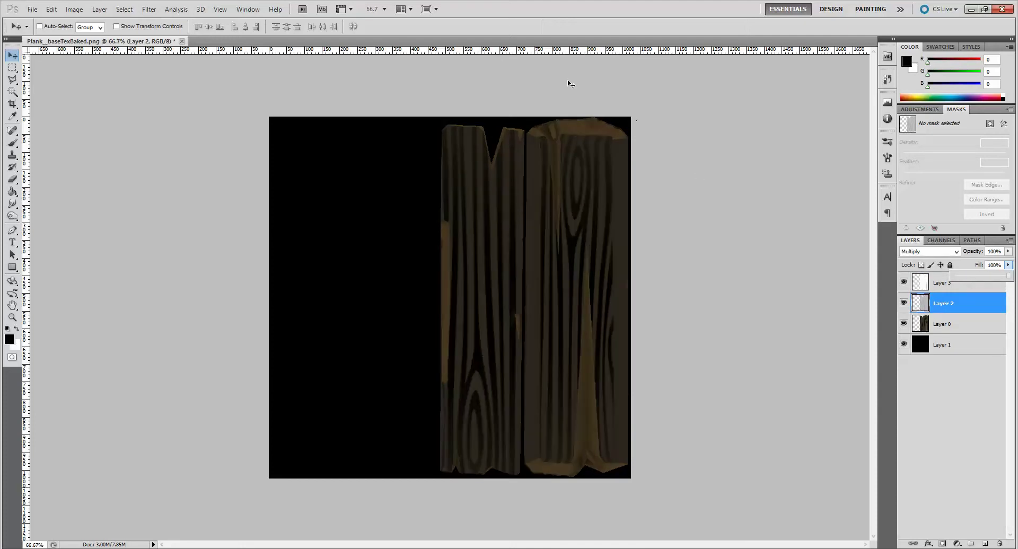
Step: Save the layered texture as the Photoshop file Plank_diffuse in the XNorm_Tutorial folder, replacing the existing file
left_click(34, 9)
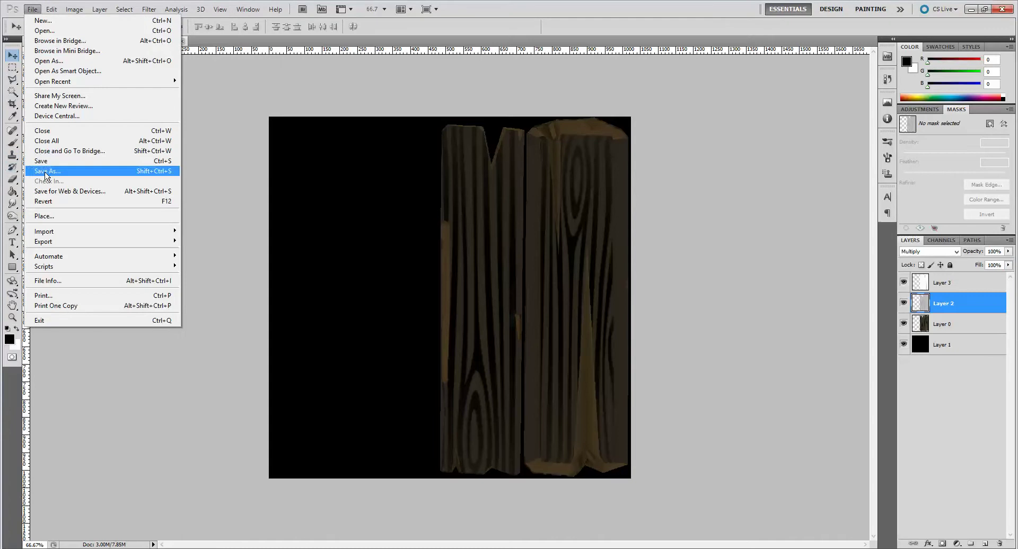
left_click(72, 170)
left_click(453, 147)
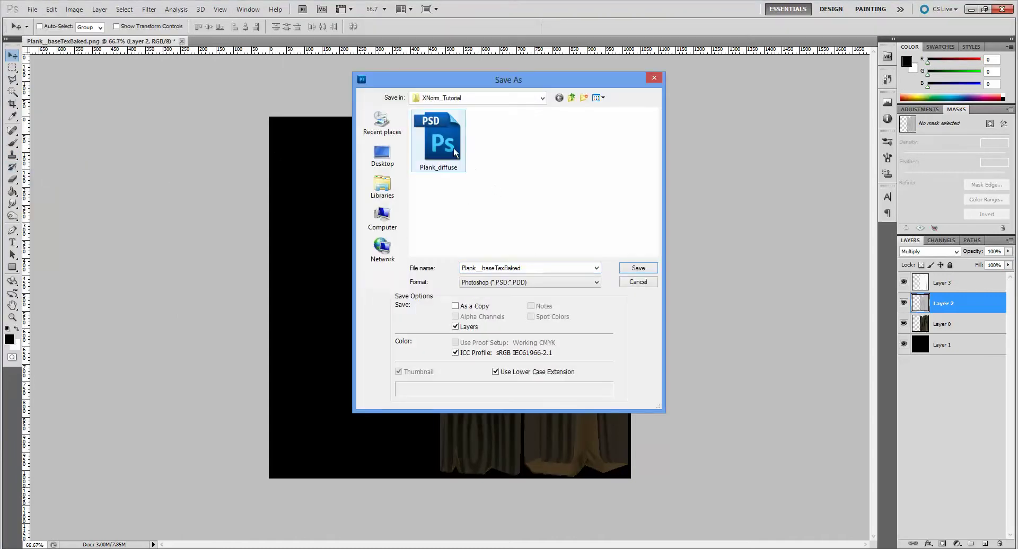
left_click(639, 268)
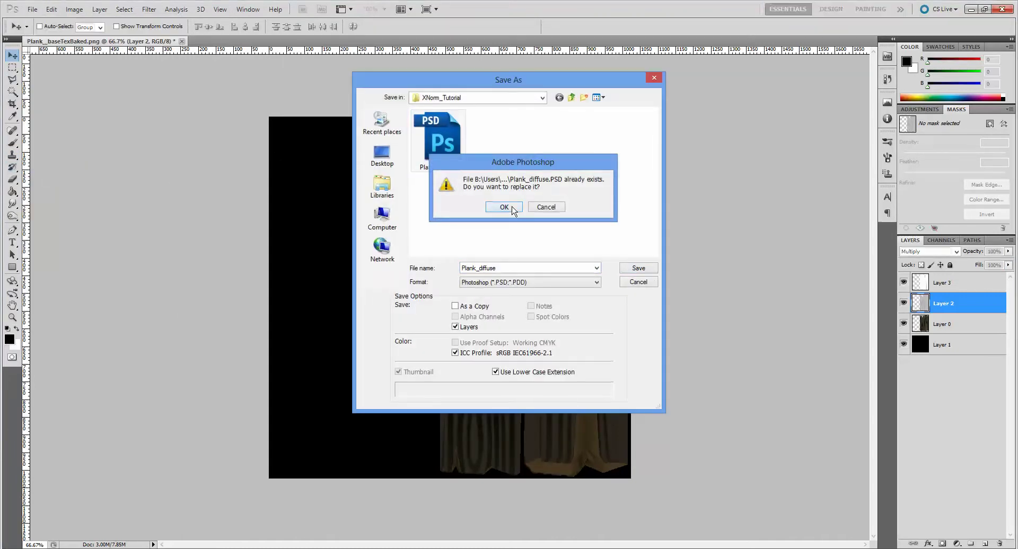
left_click(514, 207)
left_click(660, 184)
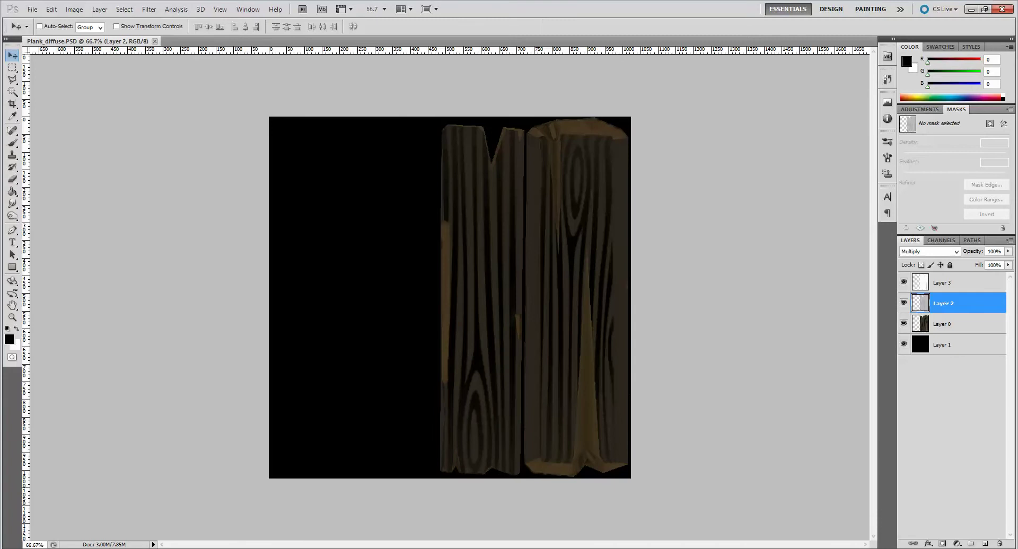
Step: Switch to Maya and connect a new File texture to the color of the plank's lambert5 material
left_click(265, 508)
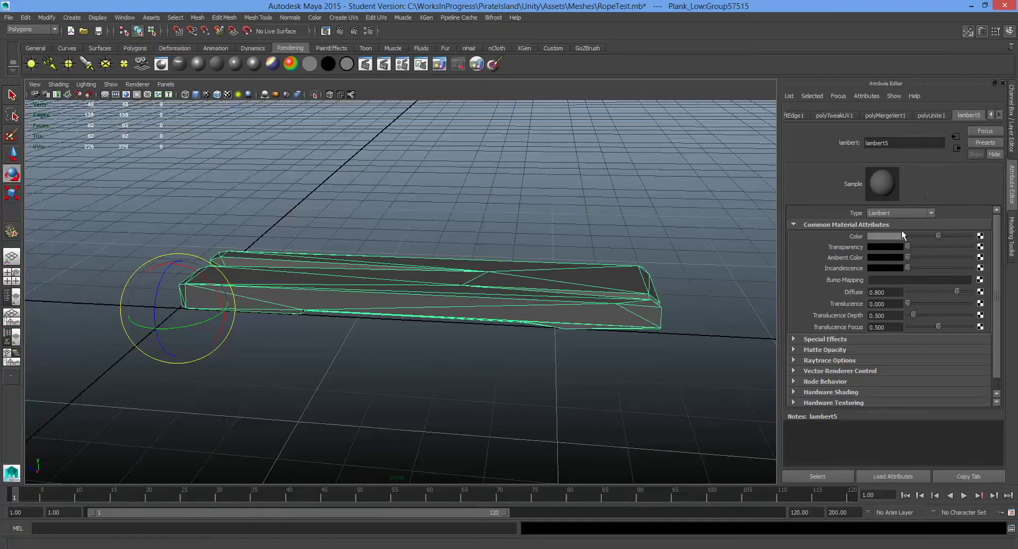
left_click(982, 237)
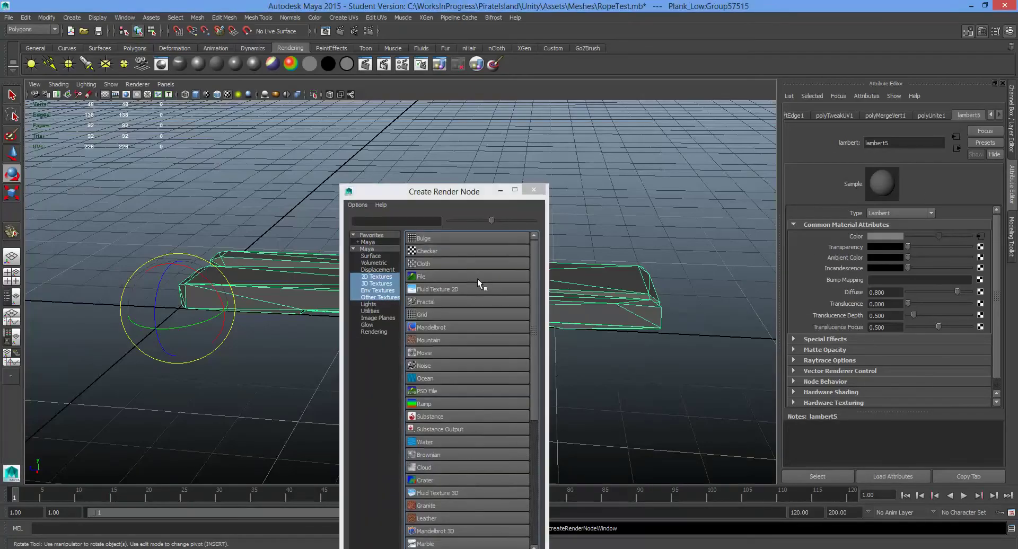
left_click(477, 279)
Step: Load Plank_diffuse.PSD from the desktop's XNorm_Tutorial folder as the image of the color texture
left_click(986, 265)
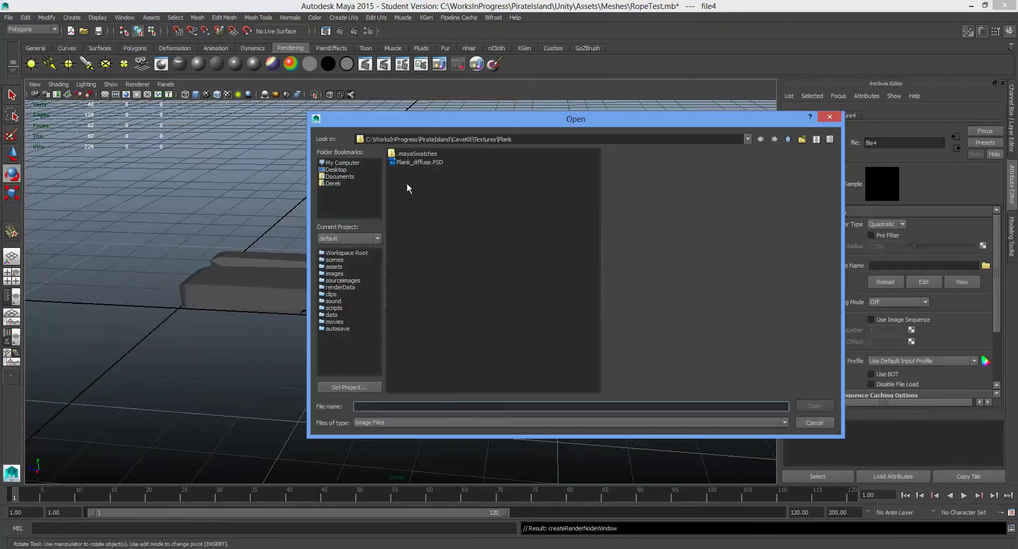
left_click(334, 170)
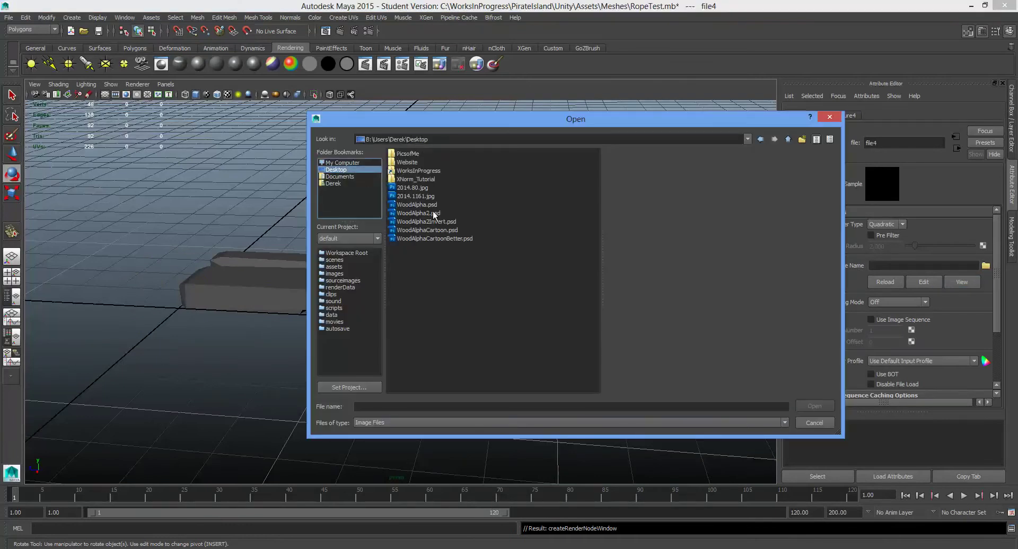
double_click(408, 172)
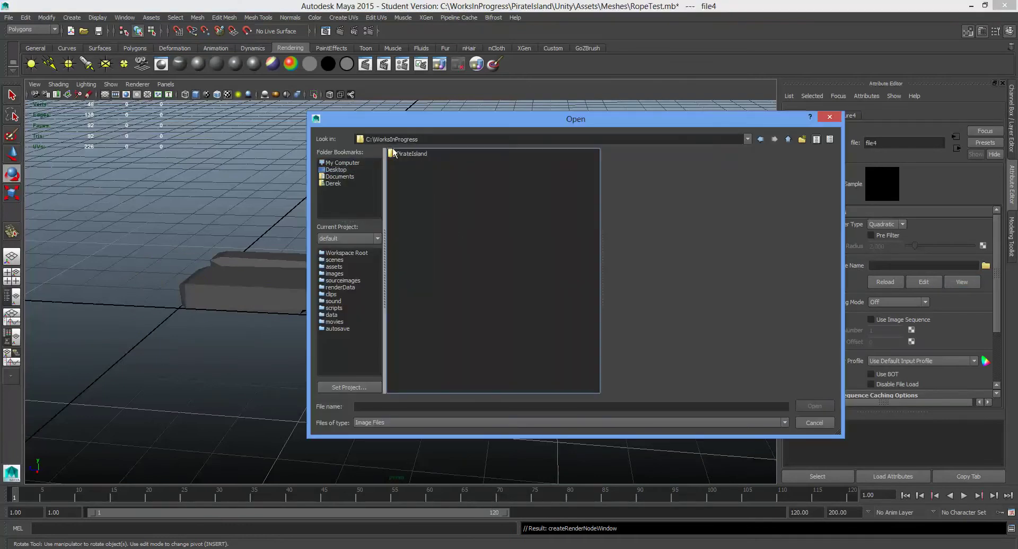
left_click(788, 140)
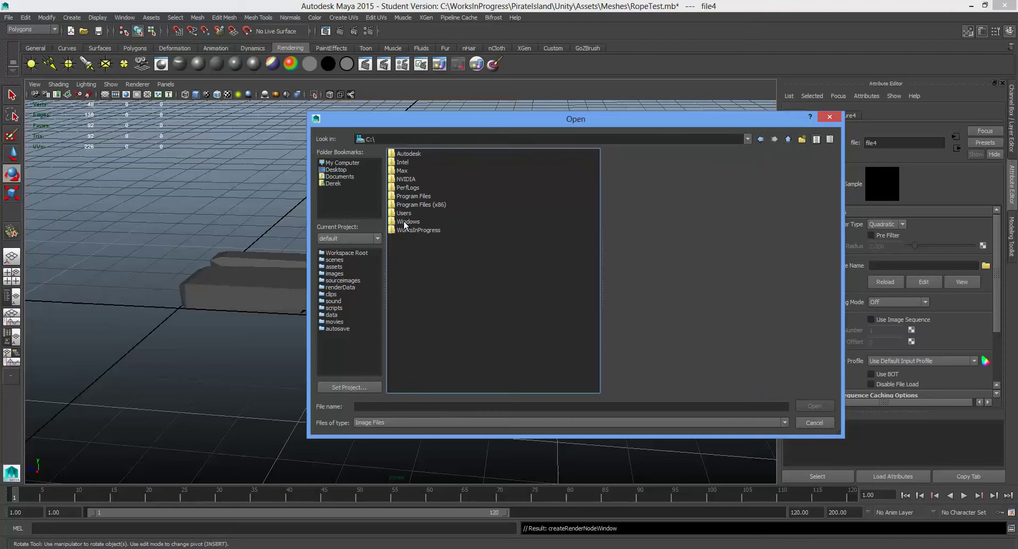
left_click(336, 163)
left_click(337, 170)
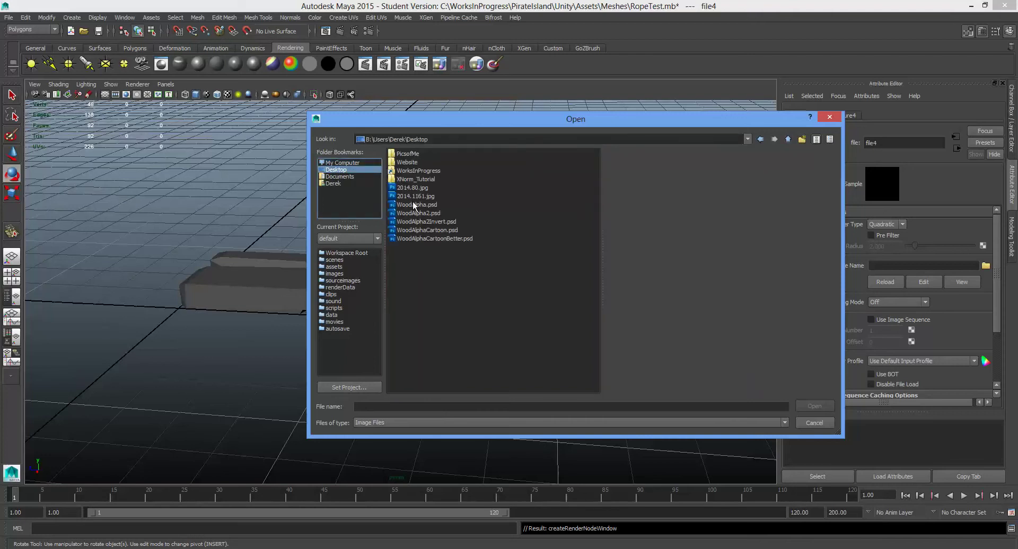
double_click(416, 180)
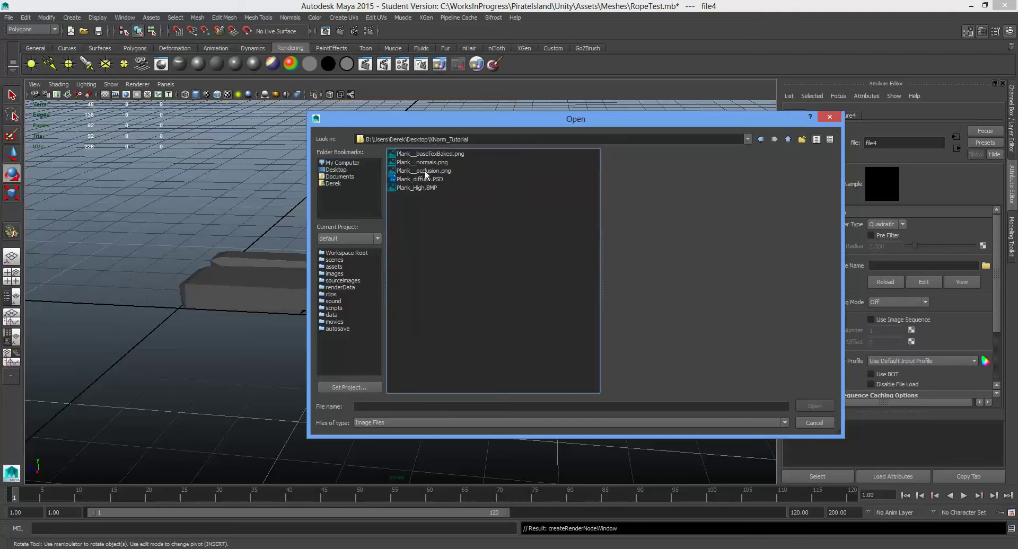
double_click(425, 179)
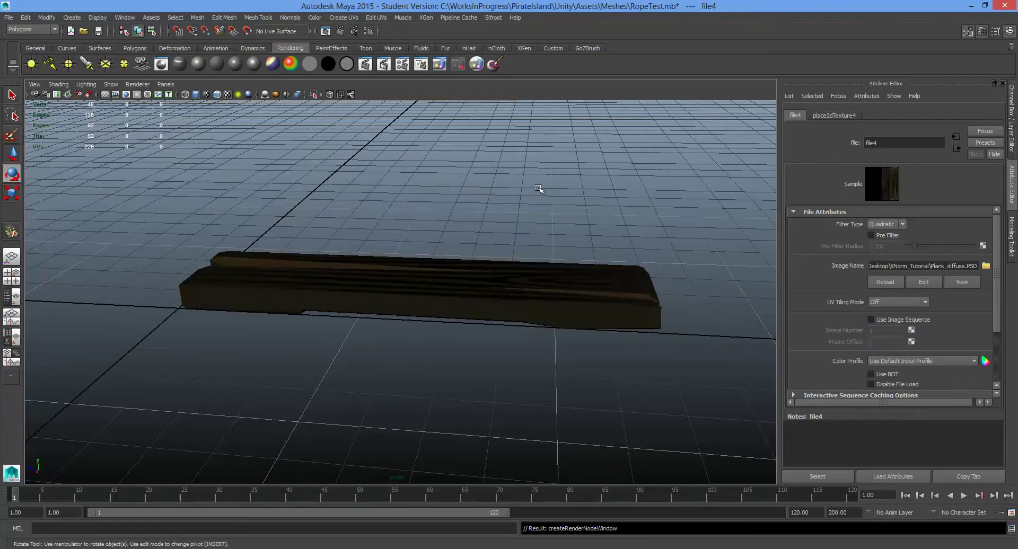
Step: Connect a File texture to the bump mapping of lambert5 and set the bump to be used as Tangent Space Normals
left_click_drag(543, 175, 712, 223, "alt")
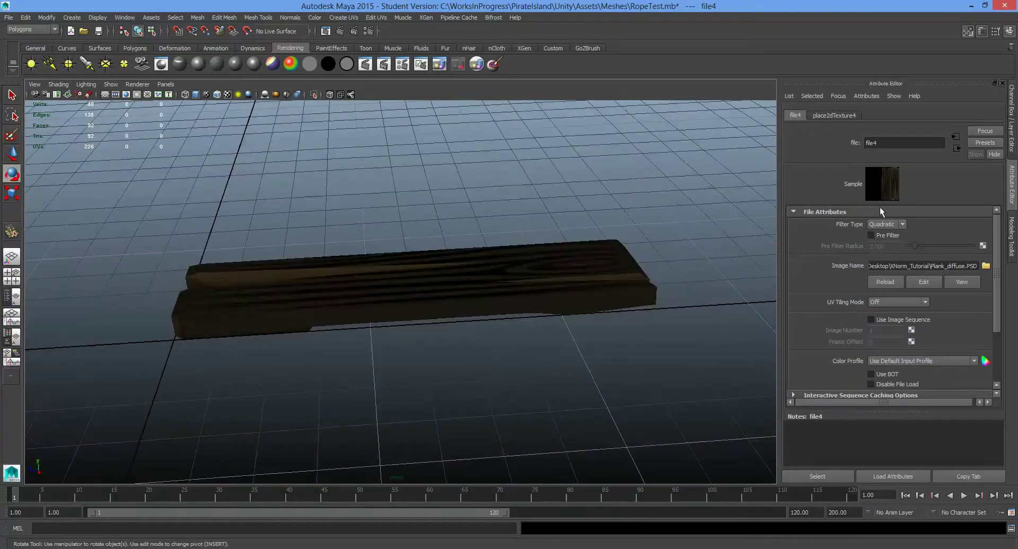
left_click(959, 146)
left_click(960, 147)
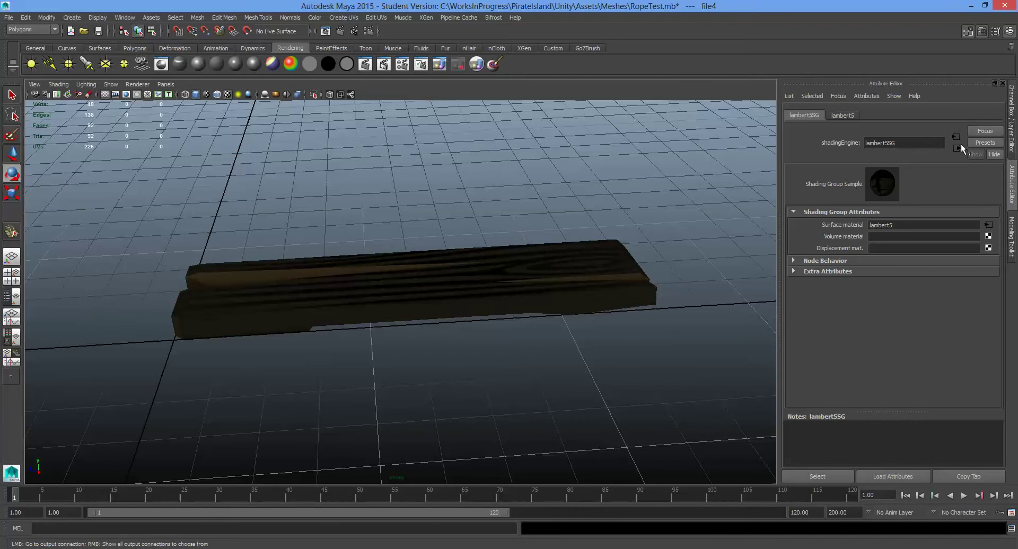
left_click(957, 137)
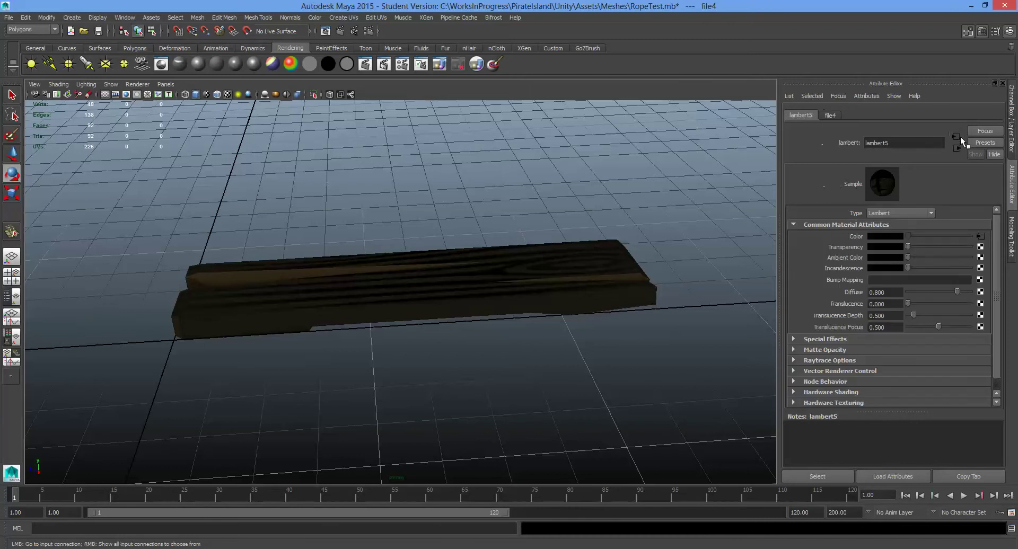
left_click(980, 279)
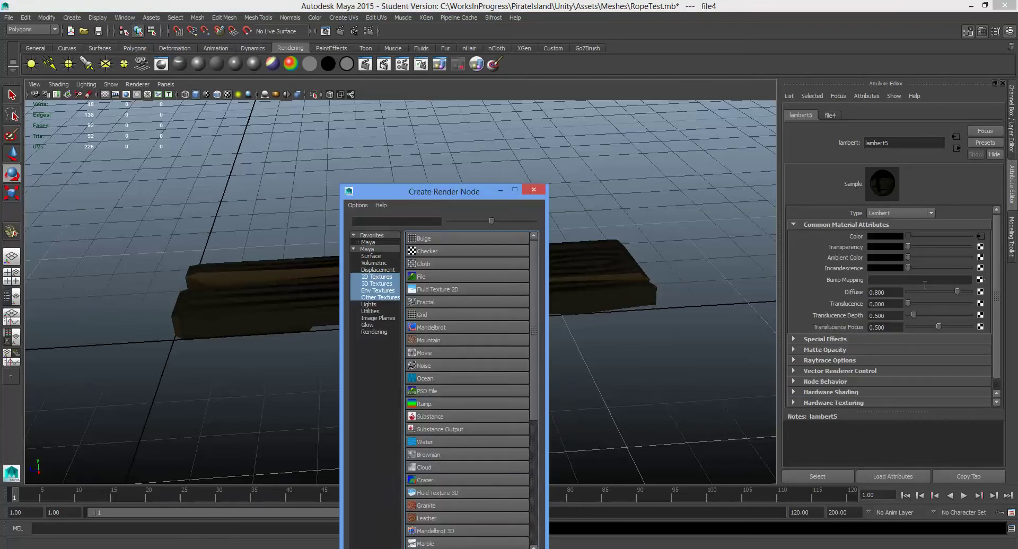
left_click(422, 280)
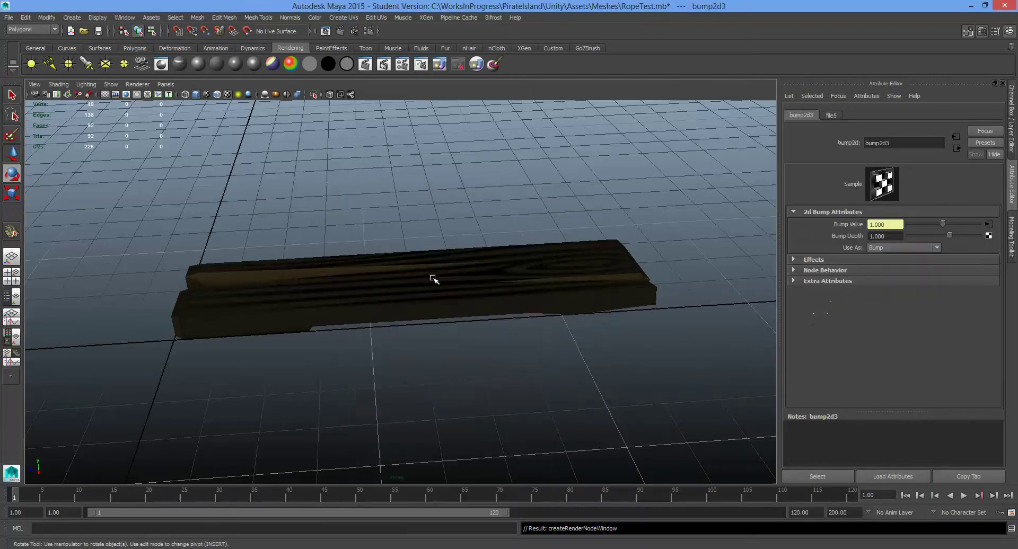
left_click(901, 247)
left_click(903, 263)
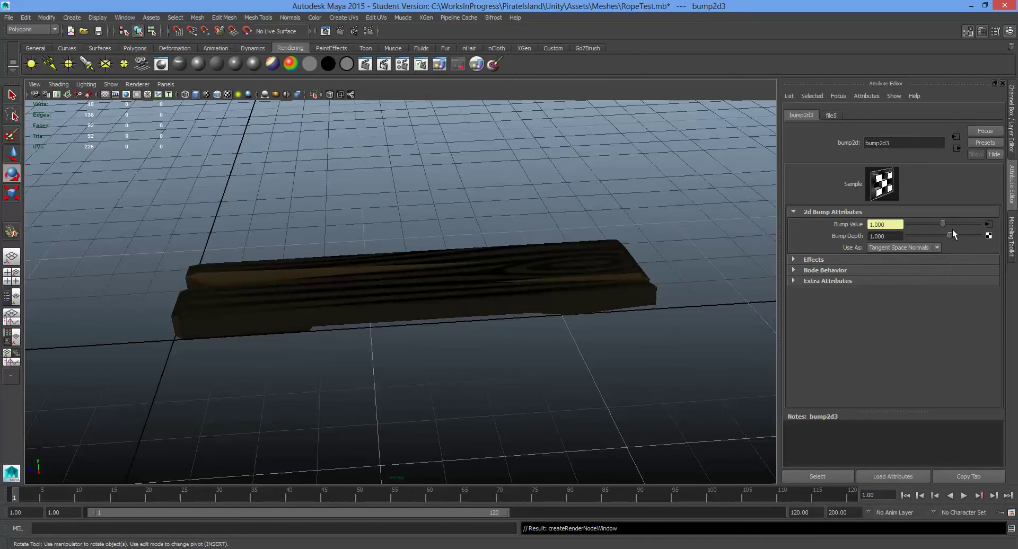
Step: Load Plank__normals.png from the XNorm_Tutorial folder as the image of the bump texture
left_click(990, 225)
left_click(986, 268)
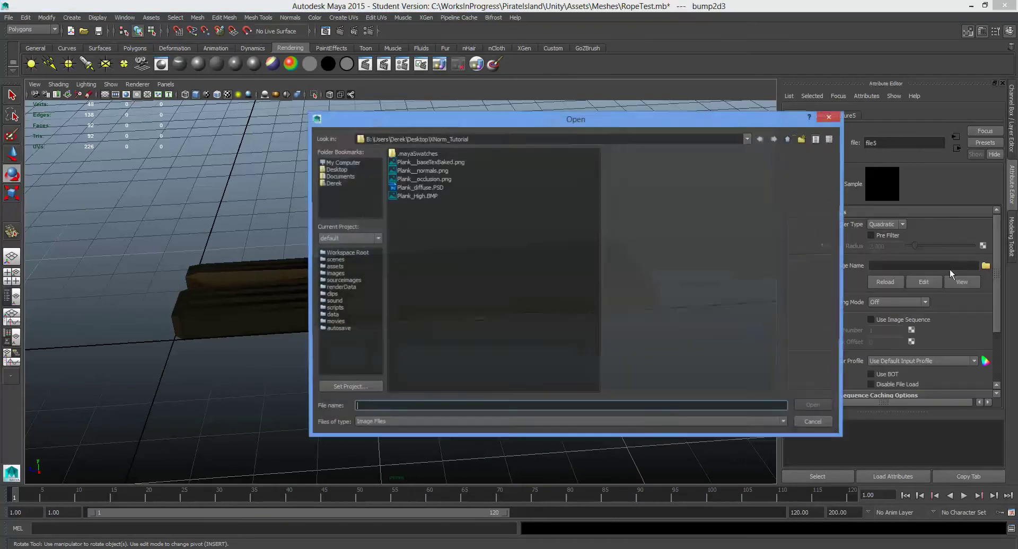
double_click(438, 175)
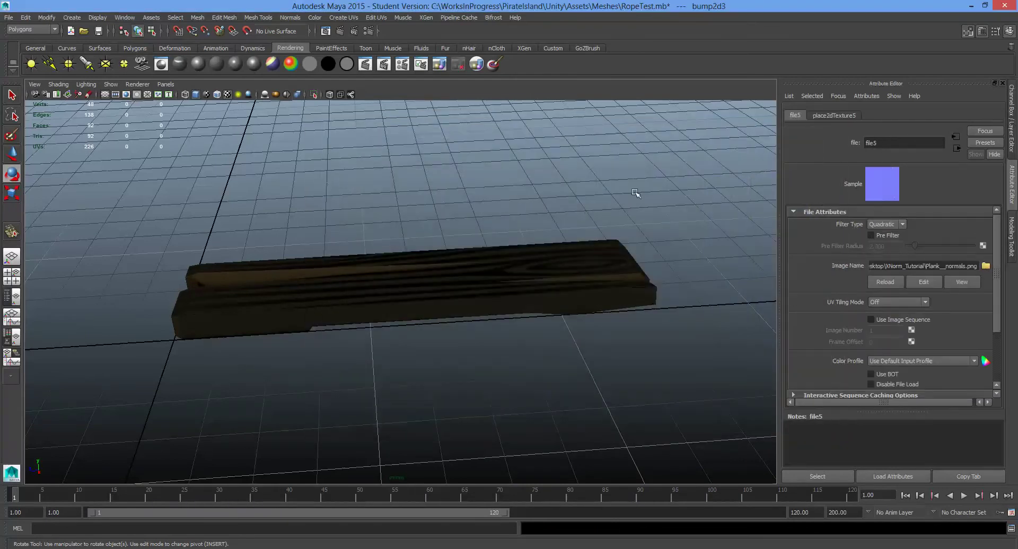
Step: Examine the textured low-poly plank from above and from its end, with its wireframe highlighted
left_click_drag(697, 216, 562, 214, "alt")
left_click(478, 250)
left_click_drag(477, 250, 447, 261, "alt")
left_click(447, 261)
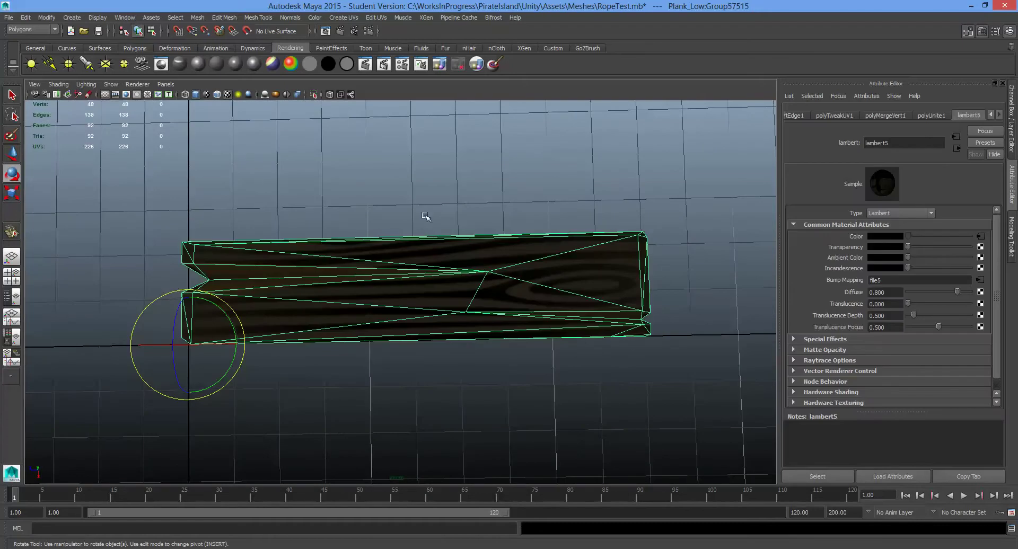
left_click_drag(496, 197, 457, 242, "alt")
left_click(541, 170)
scroll(290, 259, "up", 5)
left_click(442, 239)
key("e")
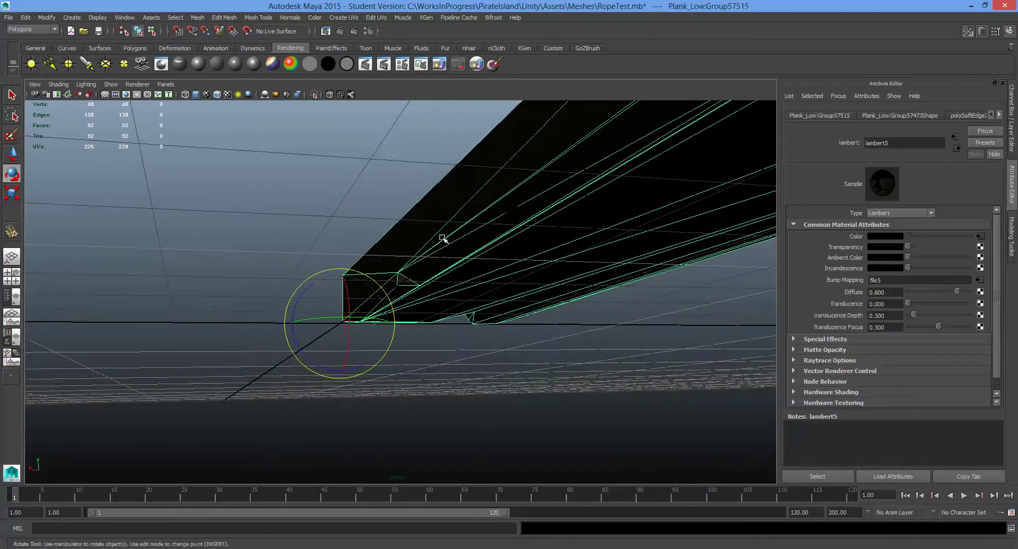
Step: Inspect the plank's long side, chipped lower edge and far end up close for the baked detail
left_click(338, 196)
left_click_drag(313, 206, 484, 237, "alt")
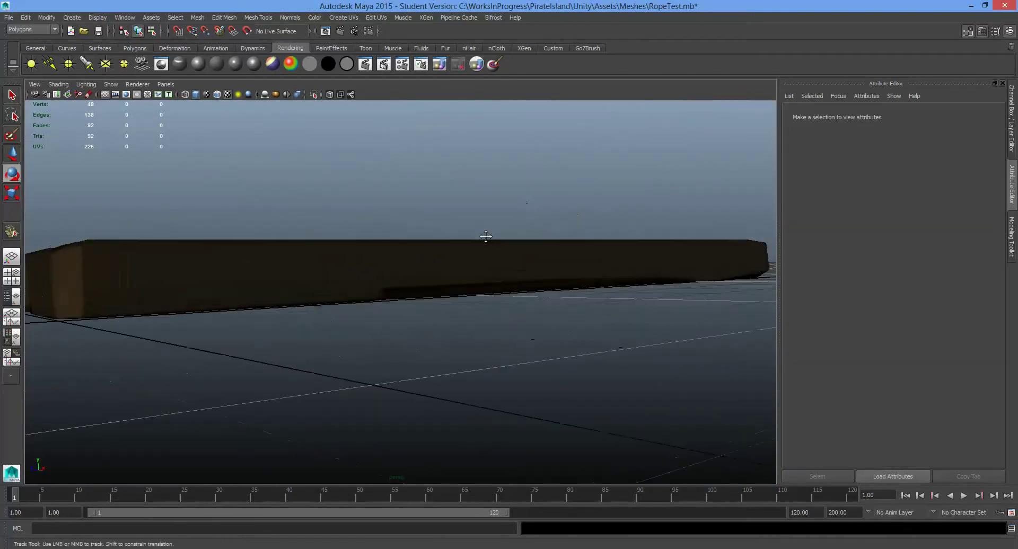
middle_click_drag(484, 237, 285, 261, "alt")
right_click_drag(285, 261, 446, 261, "alt")
left_click_drag(456, 274, 507, 263, "alt")
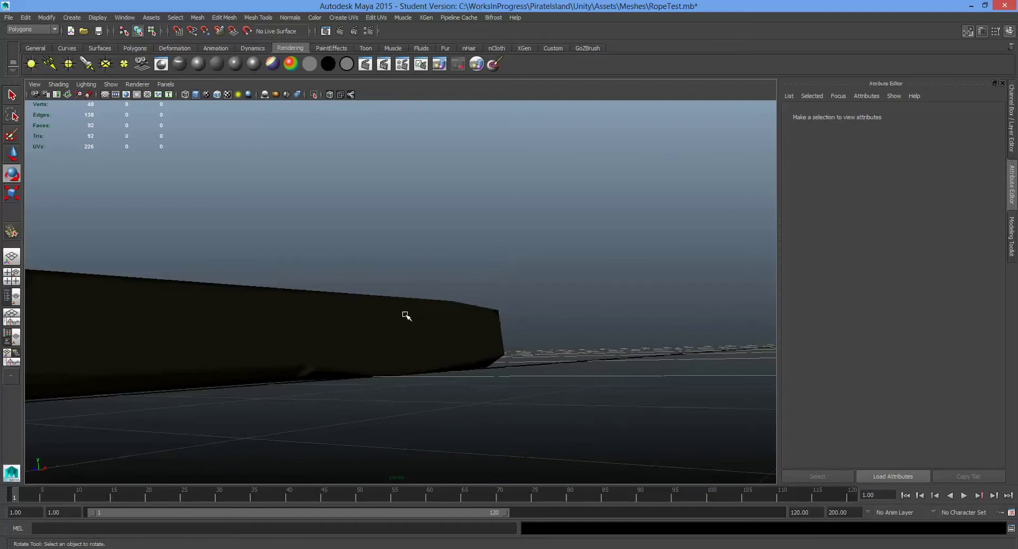
middle_click_drag(303, 348, 491, 330, "alt")
scroll(643, 313, "up", 5)
middle_click_drag(687, 318, 541, 273, "alt")
left_click(504, 272)
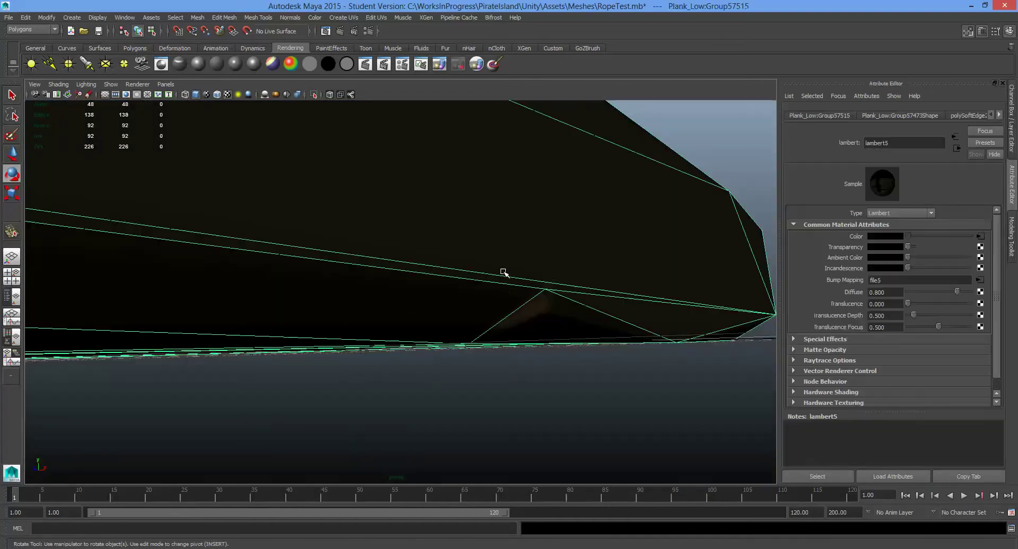
left_click(752, 212)
left_click_drag(717, 211, 361, 314, "alt")
left_click(401, 310)
left_click(514, 198)
middle_click_drag(361, 314, 389, 245, "alt")
left_click_drag(389, 245, 421, 353, "alt")
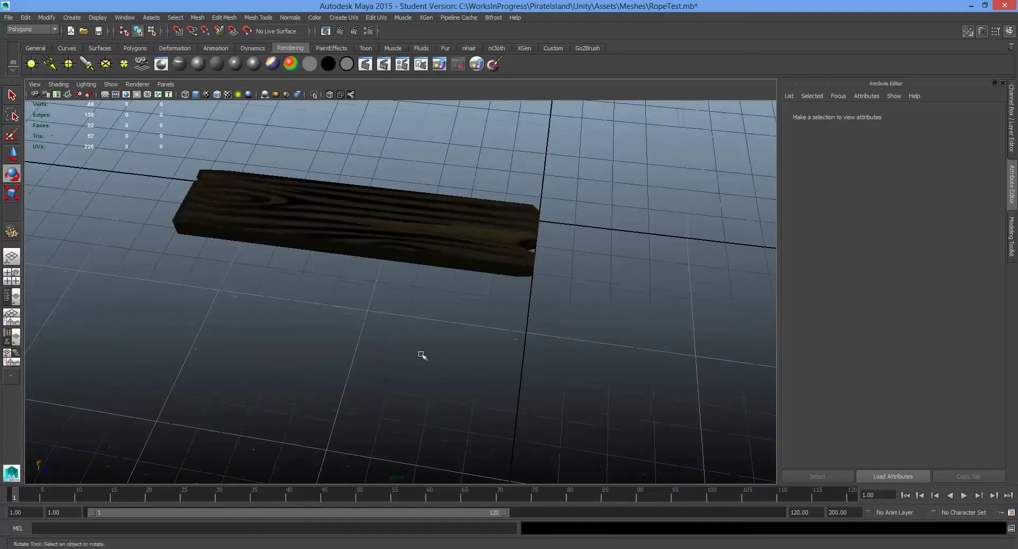
Step: Look at the baking options in xNormal, return to Maya and view the whole textured plank from above
key("alt+Tab")
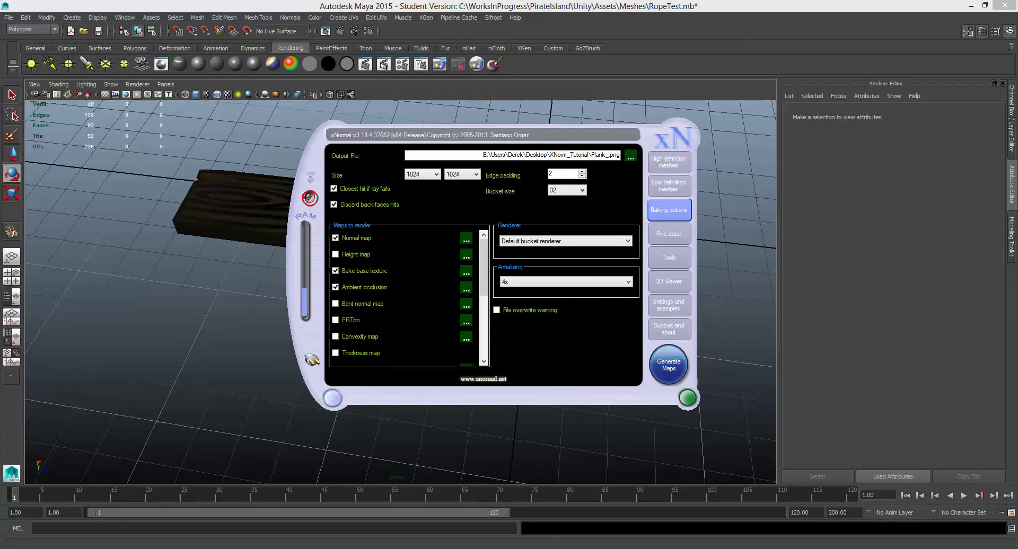
left_click(249, 518)
scroll(495, 322, "down", 5)
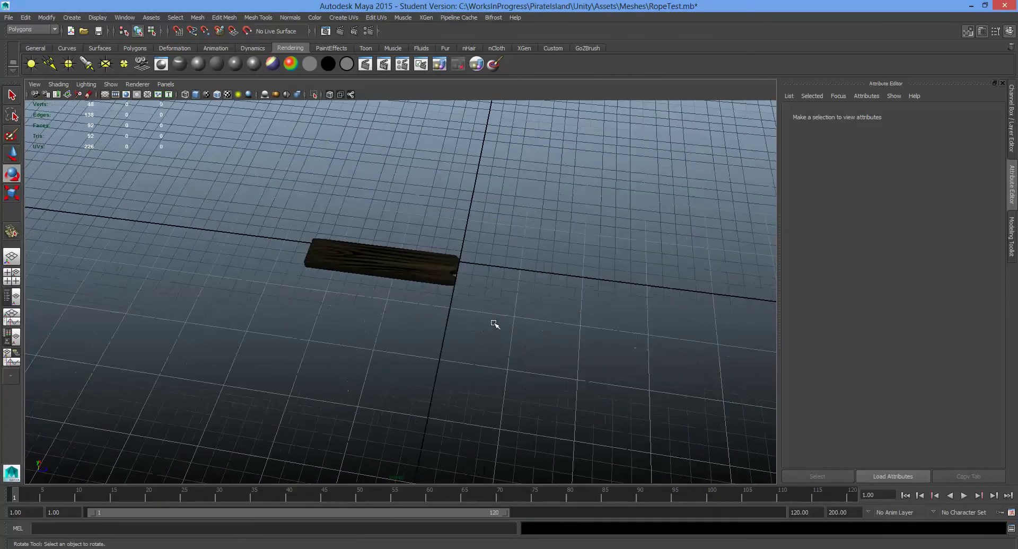
left_click_drag(495, 322, 395, 289, "alt")
left_click_drag(430, 225, 434, 245, "alt")
scroll(396, 272, "up", 5)
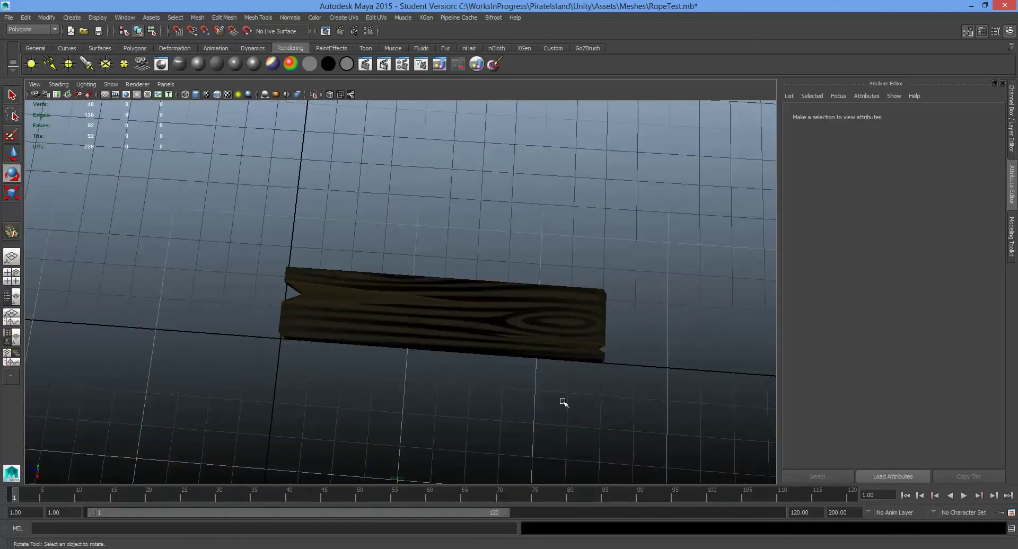